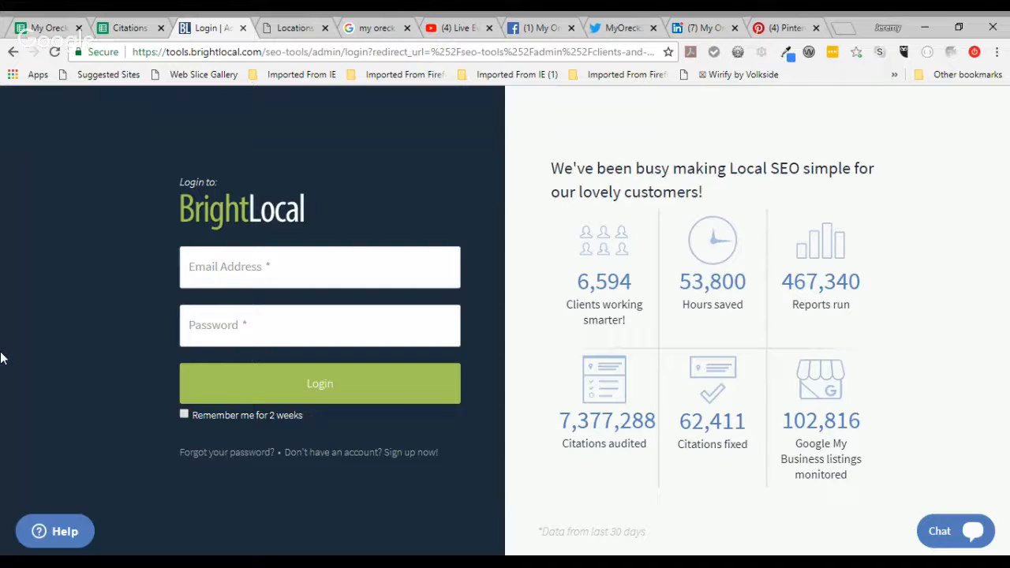
Step: Go to the BrightLocal website and open its login page
{"action": "key", "text": "Tab"}
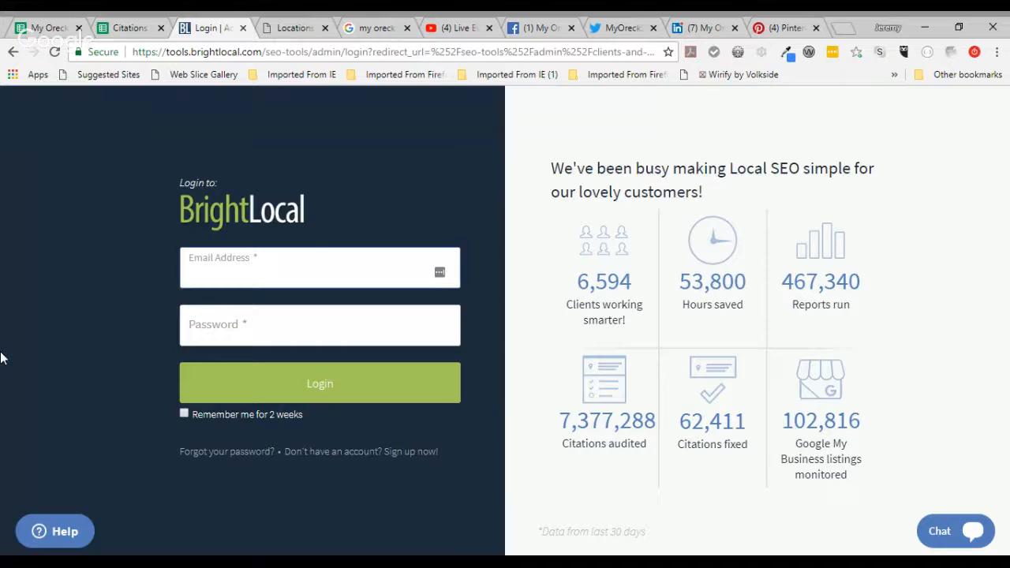
{"action": "key", "text": "ctrl+l"}
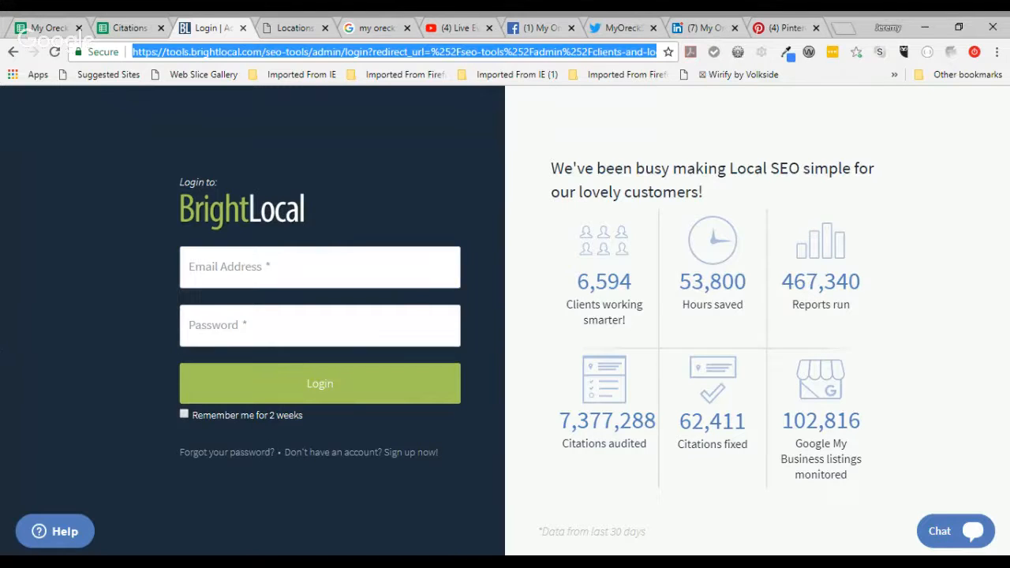
{"action": "type", "text": "bring"}
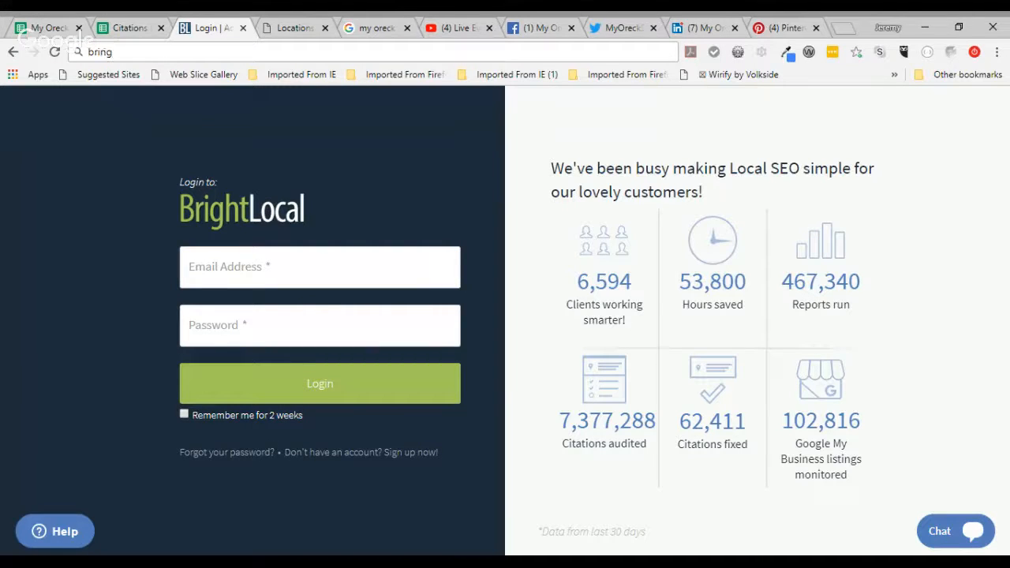
{"action": "key", "text": "BackSpace"}
{"action": "key", "text": "BackSpace"}
{"action": "type", "text": "ght"}
{"action": "key", "text": "Return"}
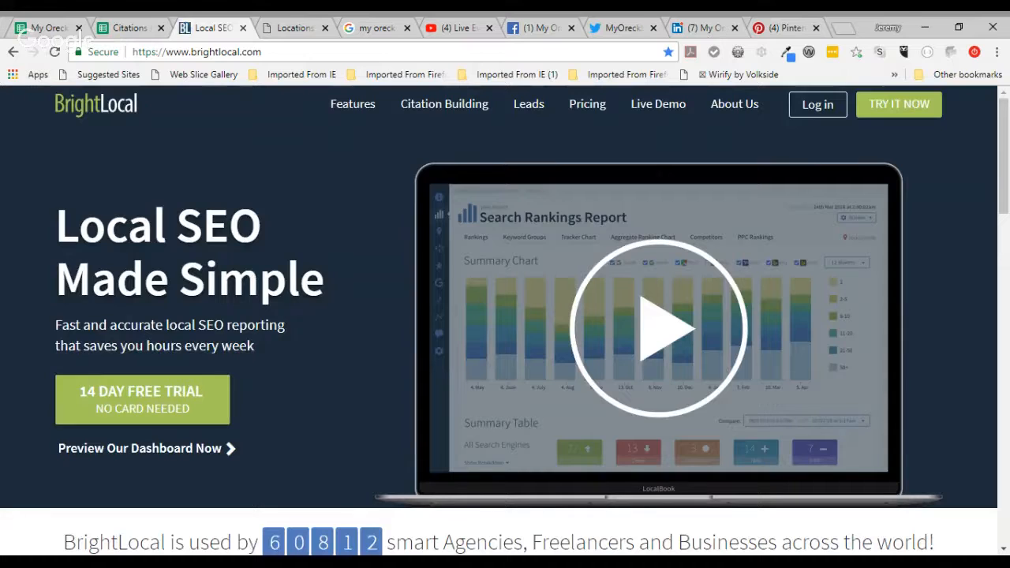
{"action": "left_click", "coordinate": [818, 104]}
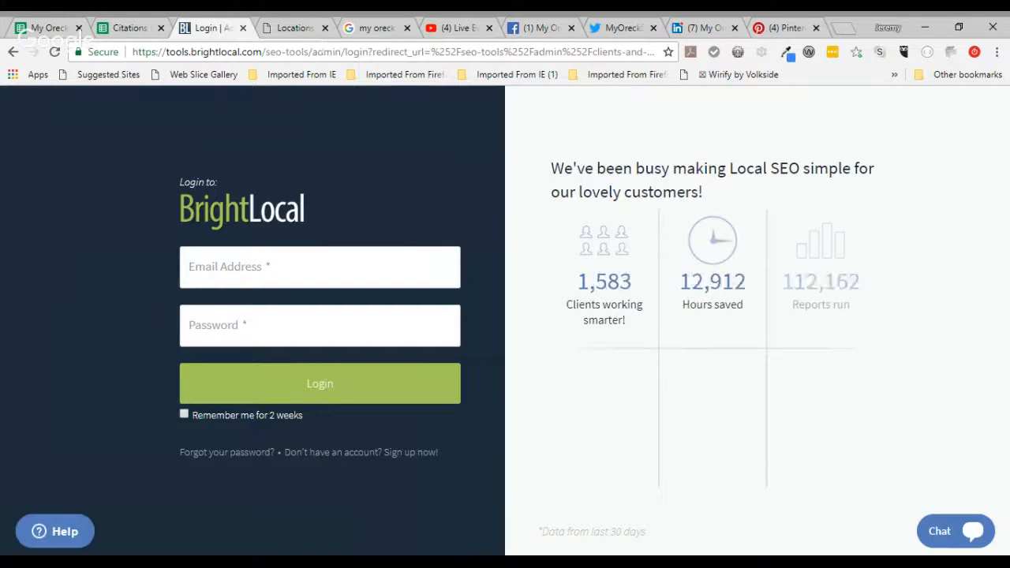
Step: Log in with the account email and password, with Remember me ticked
{"action": "left_click", "coordinate": [320, 267]}
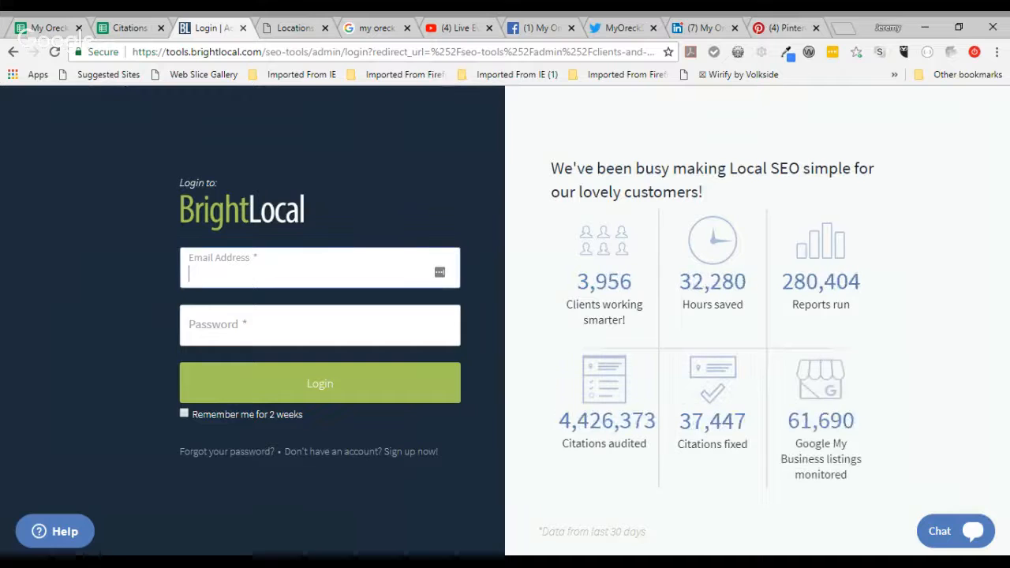
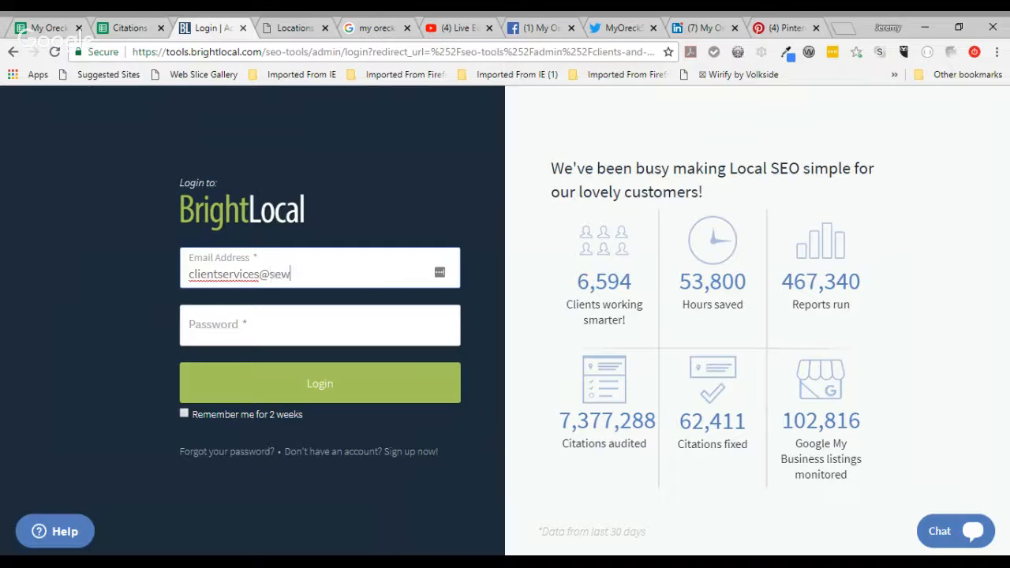
{"action": "key", "text": "Tab"}
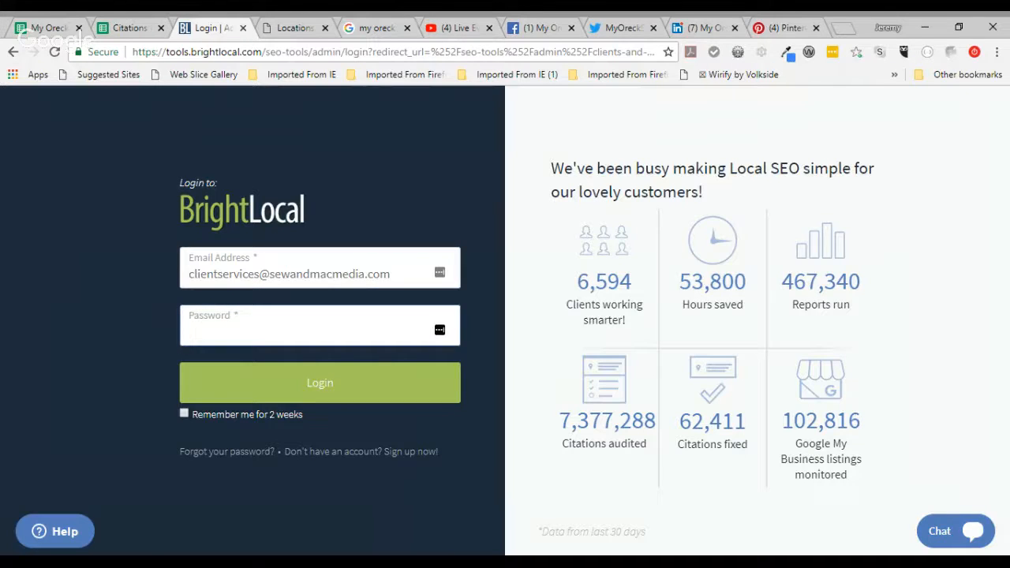
{"action": "type", "text": "***************"}
{"action": "key", "text": "Tab"}
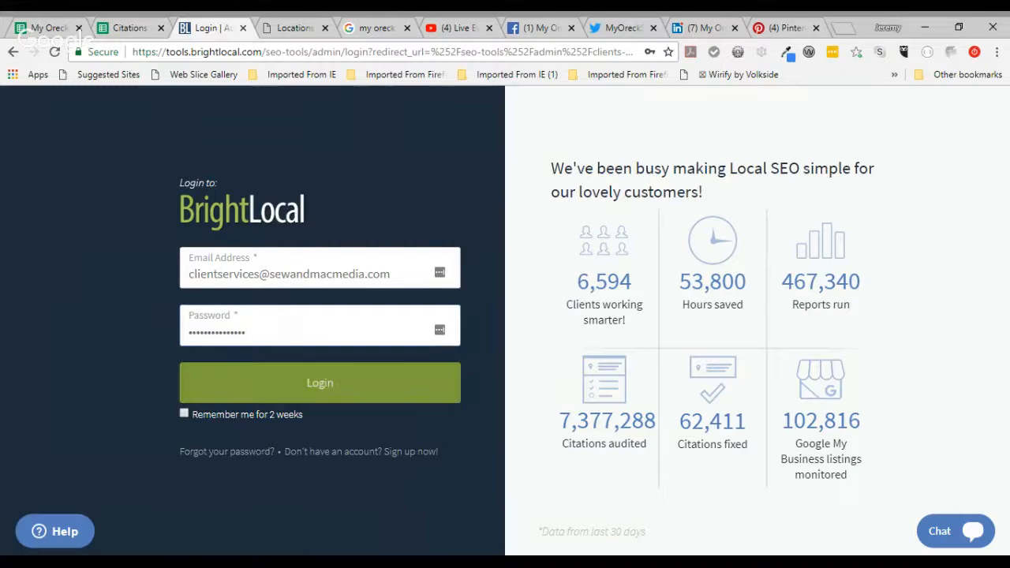
{"action": "key", "text": "Tab"}
{"action": "key", "text": "space"}
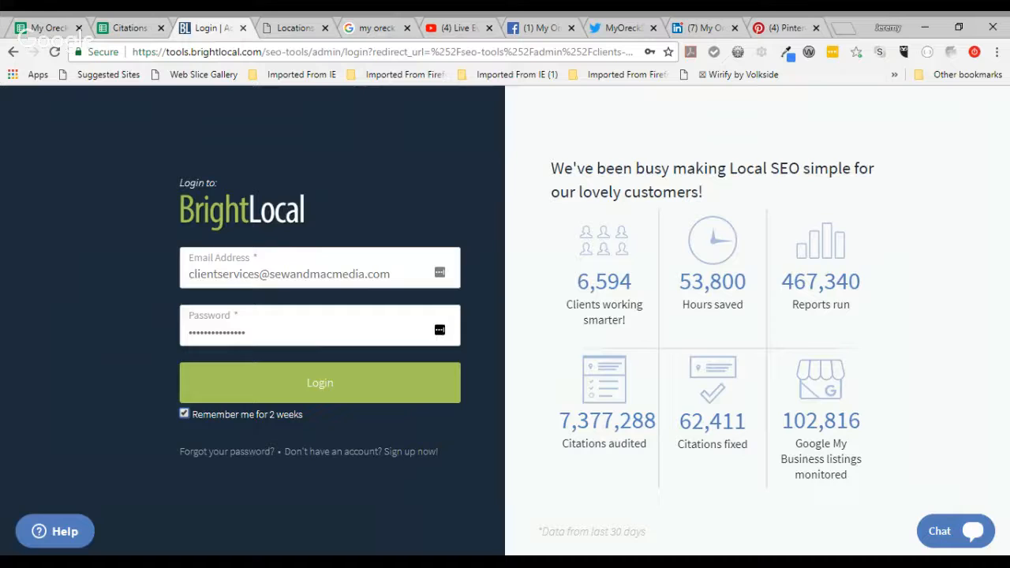
{"action": "left_click", "coordinate": [359, 379]}
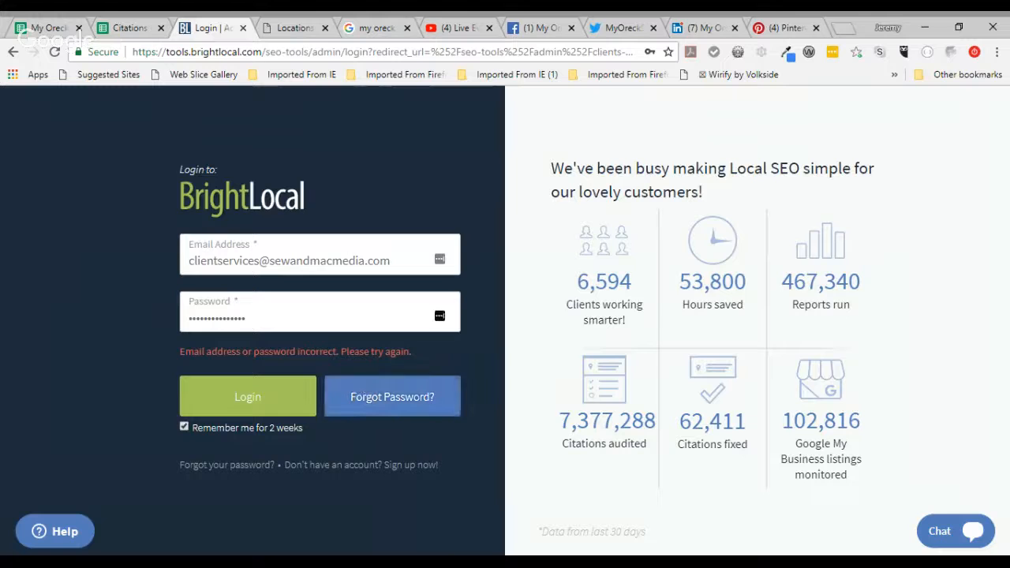
Step: Fix the mistyped letter in the email domain and log in again
{"action": "left_click", "coordinate": [320, 260]}
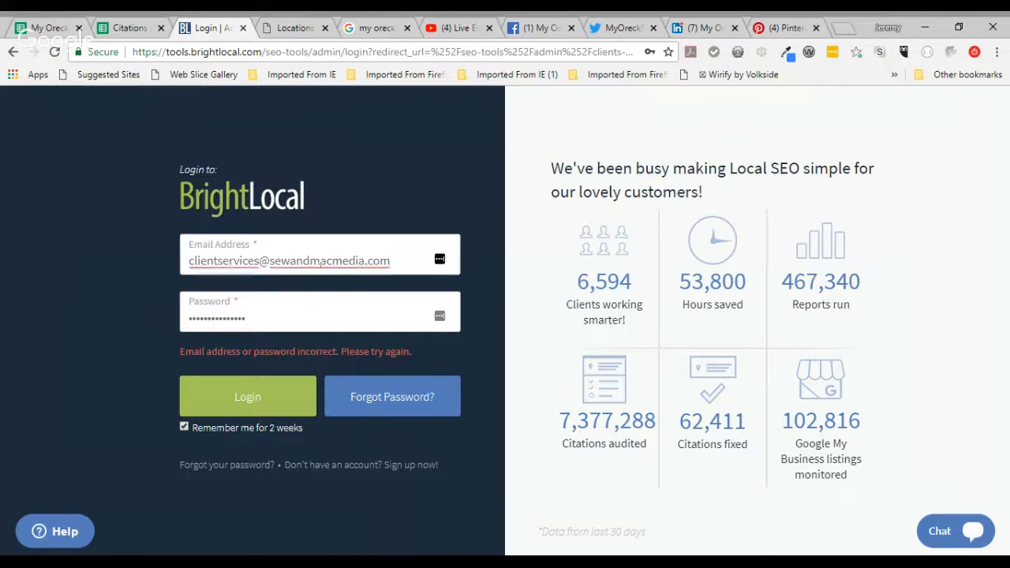
{"action": "key", "text": "BackSpace"}
{"action": "type", "text": "v"}
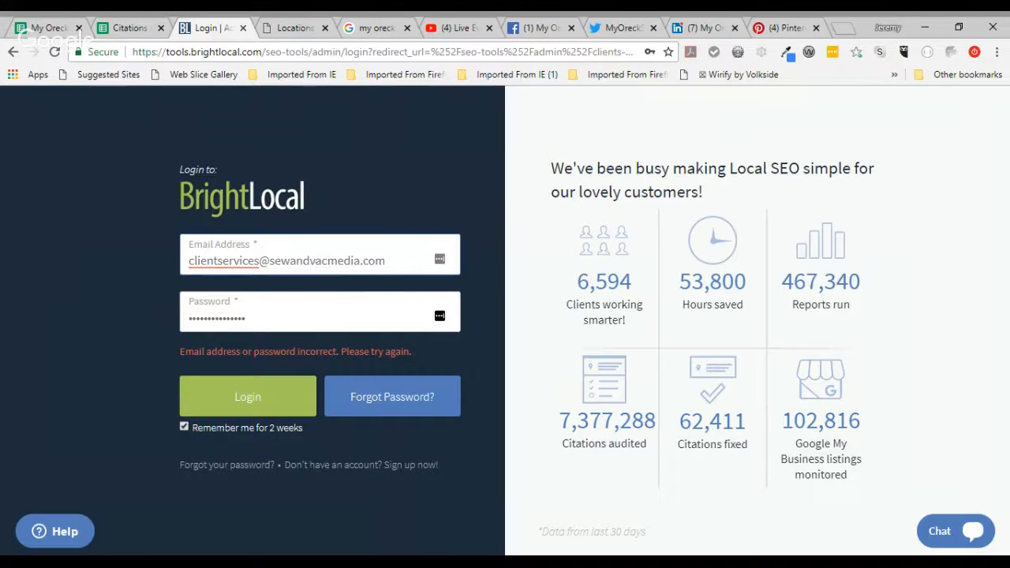
{"action": "left_click", "coordinate": [272, 397]}
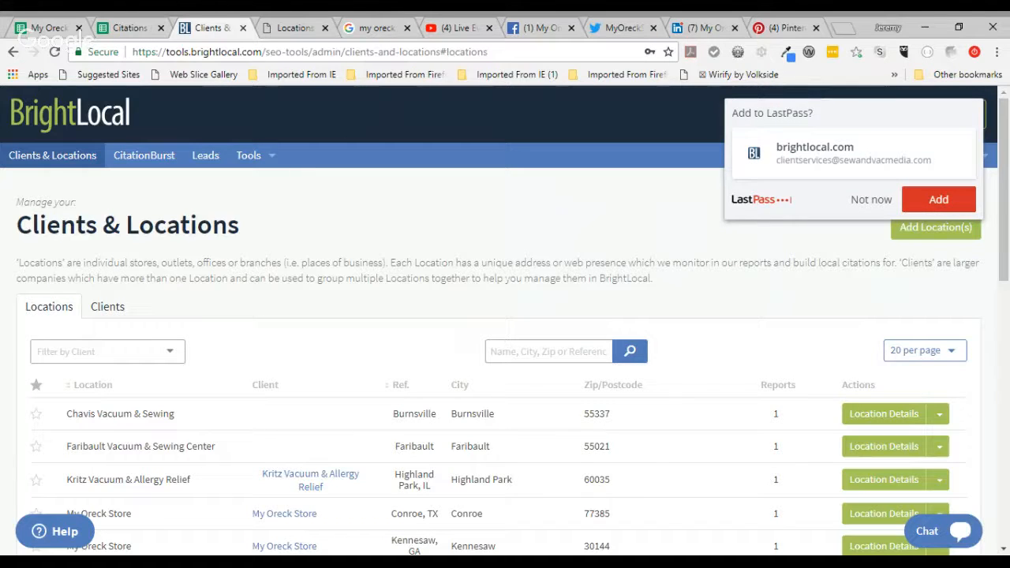
Step: Search the locations for 'mesa, az' to confirm it exists, then clear the search
{"action": "left_click", "coordinate": [548, 352]}
{"action": "type", "text": "mesa, az"}
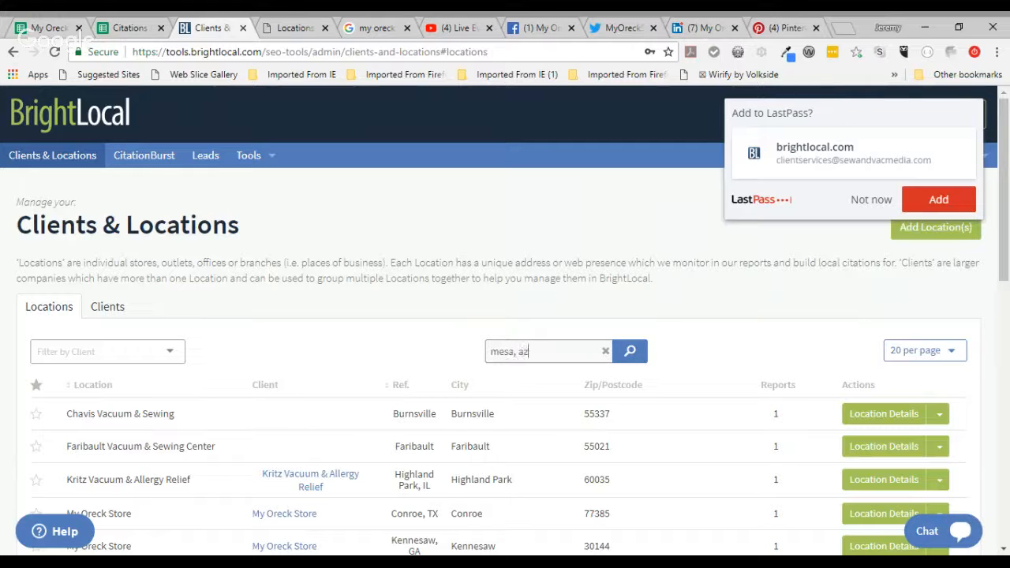
{"action": "key", "text": "Return"}
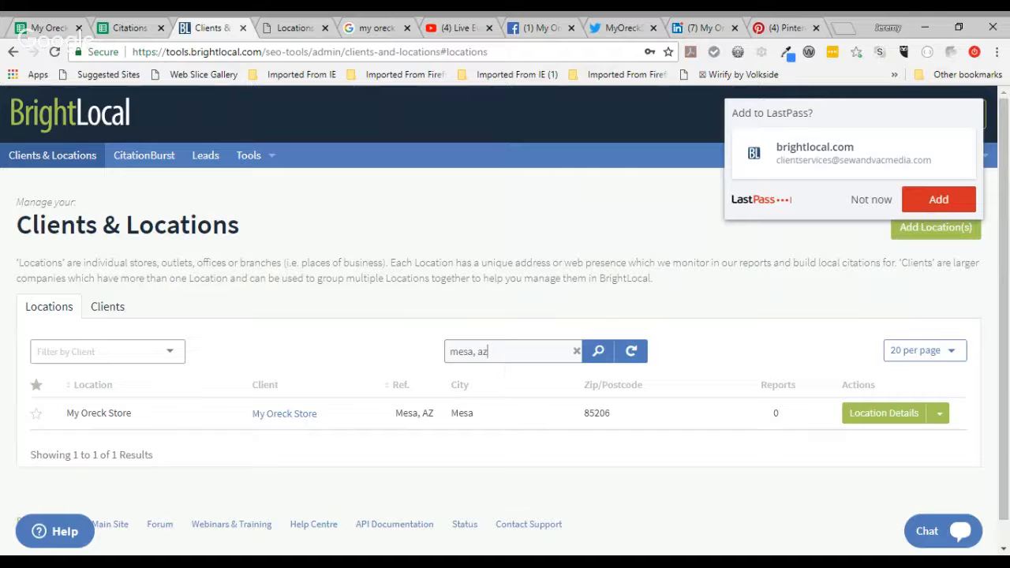
{"action": "left_click", "coordinate": [632, 355]}
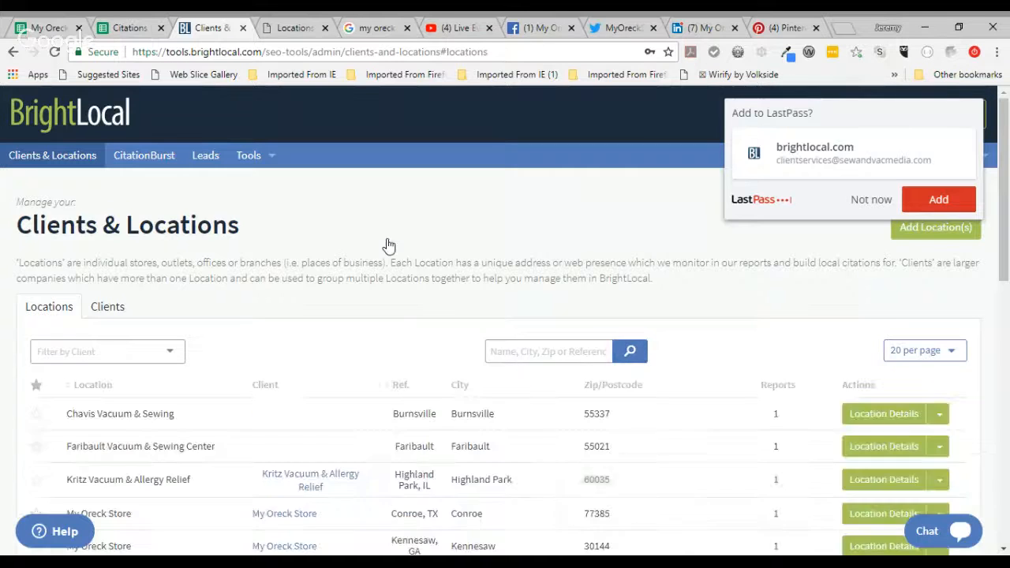
Step: Go to CitationBurst, glance at White-Label Profiles, and return to the campaigns list
{"action": "left_click", "coordinate": [150, 164]}
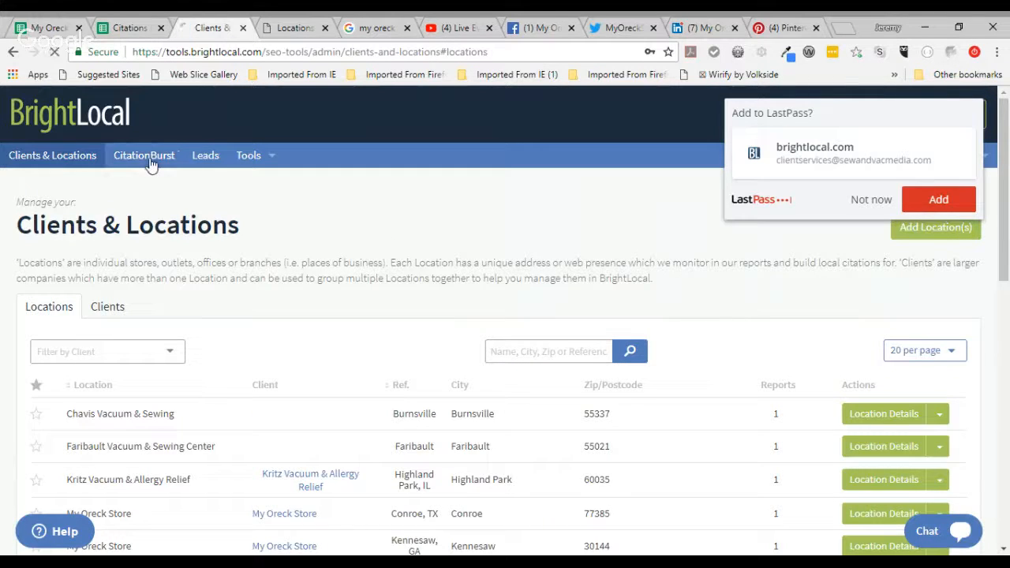
{"action": "left_click", "coordinate": [862, 202]}
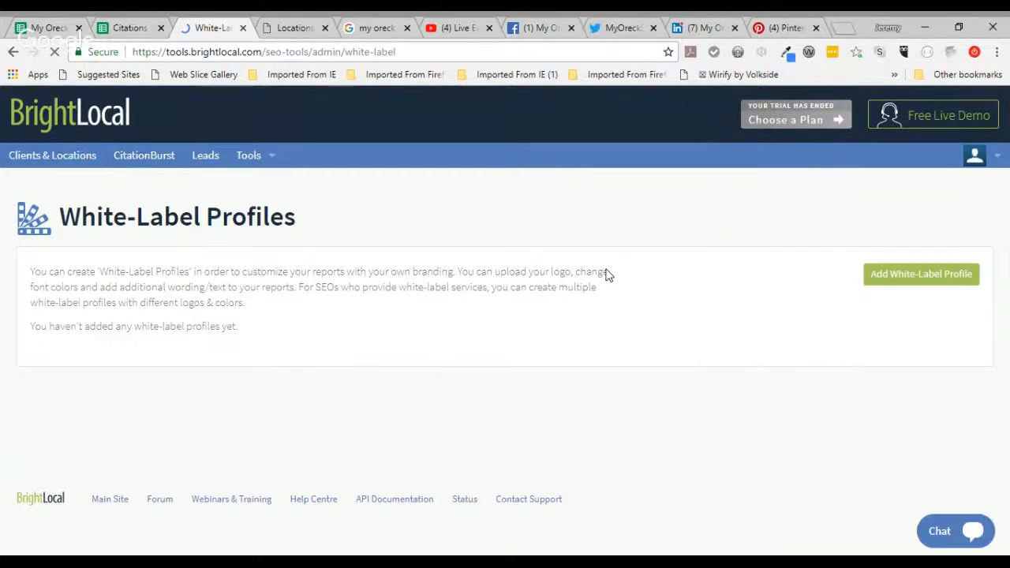
{"action": "left_click", "coordinate": [136, 162]}
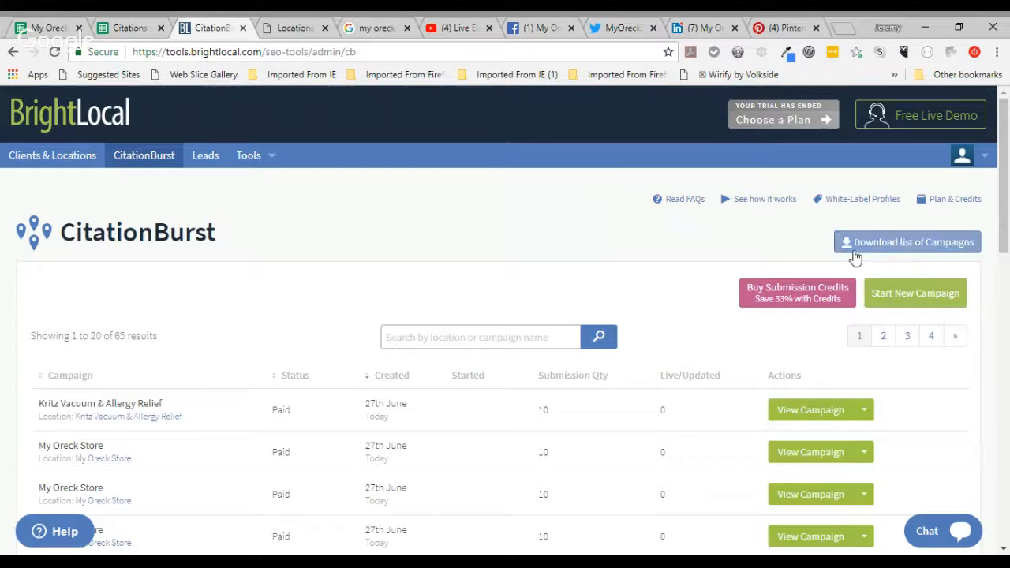
Step: Start a new campaign for the Mesa location and name it 'My Oreck Store Mesa, AZ'
{"action": "left_click", "coordinate": [915, 296]}
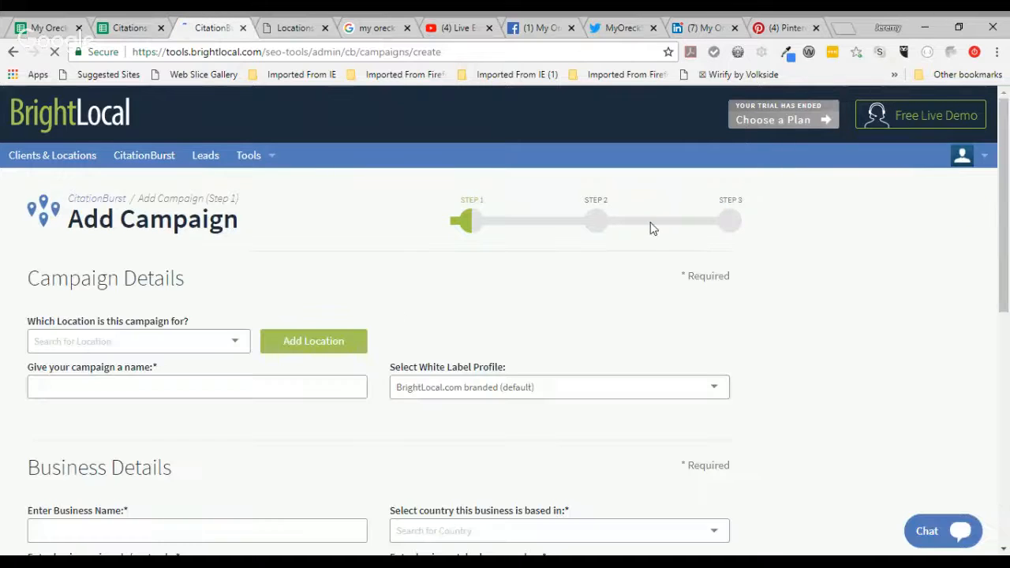
{"action": "left_click", "coordinate": [207, 346]}
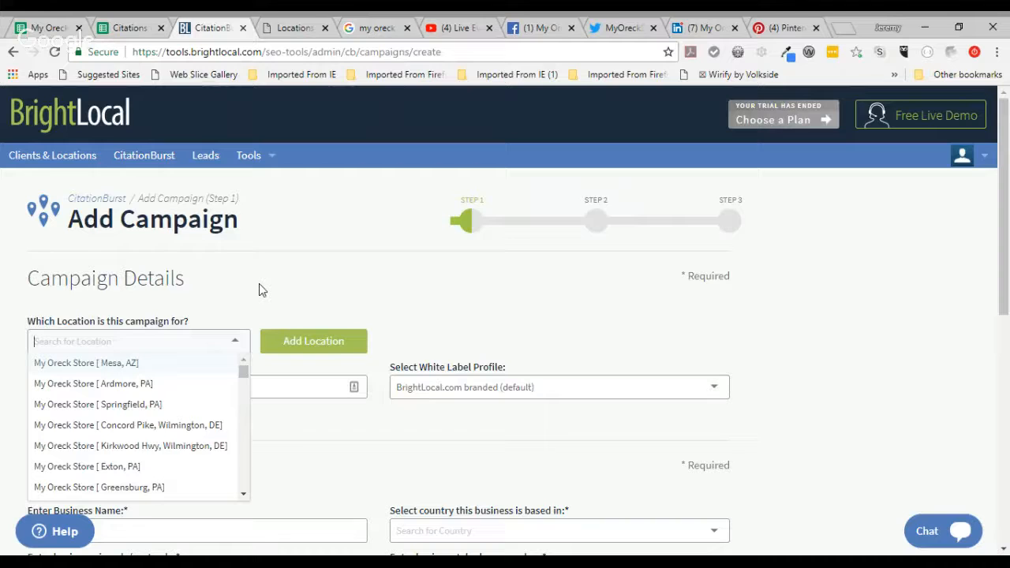
{"action": "type", "text": "mesa"}
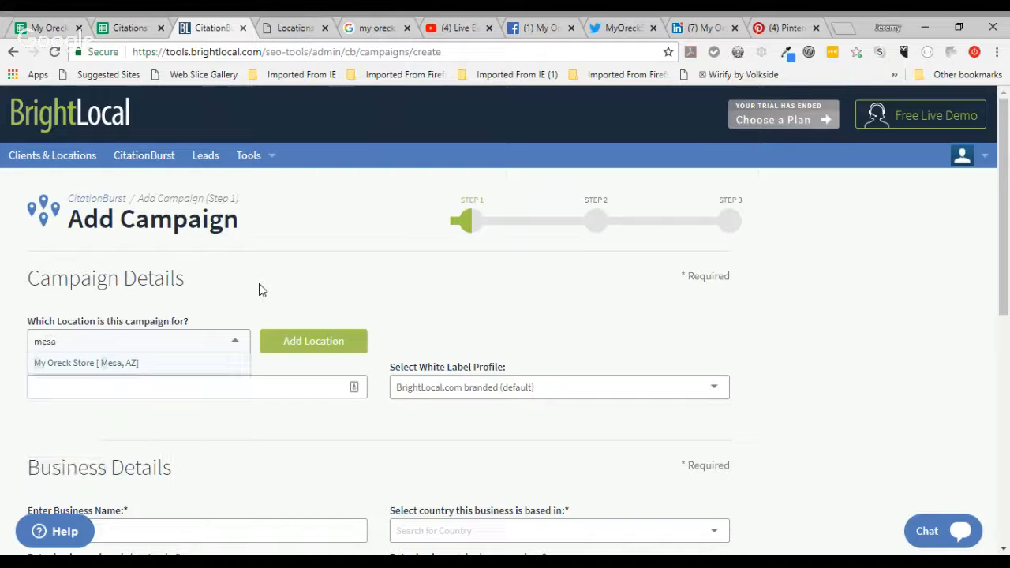
{"action": "left_click", "coordinate": [124, 364]}
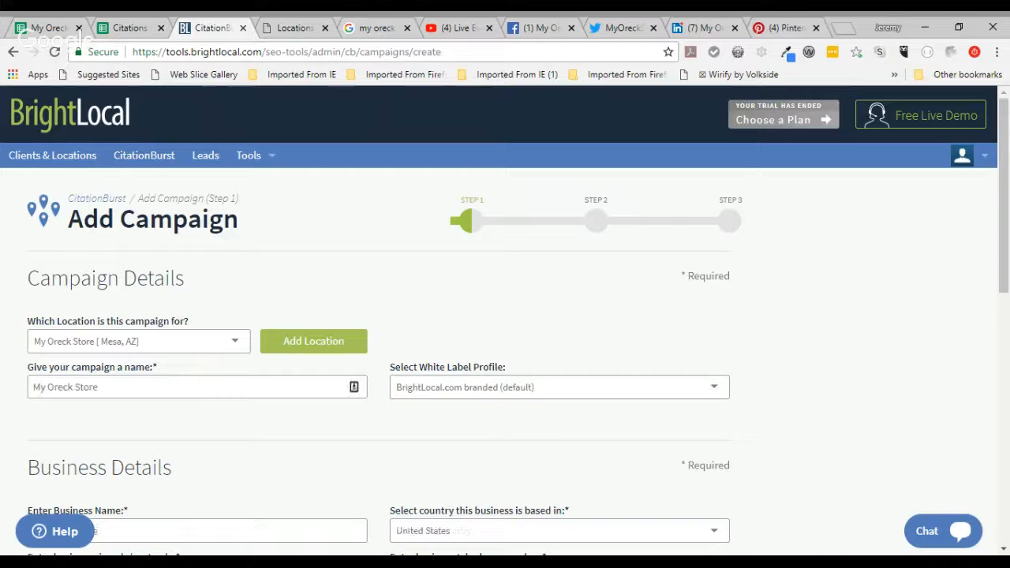
{"action": "left_click", "coordinate": [118, 386]}
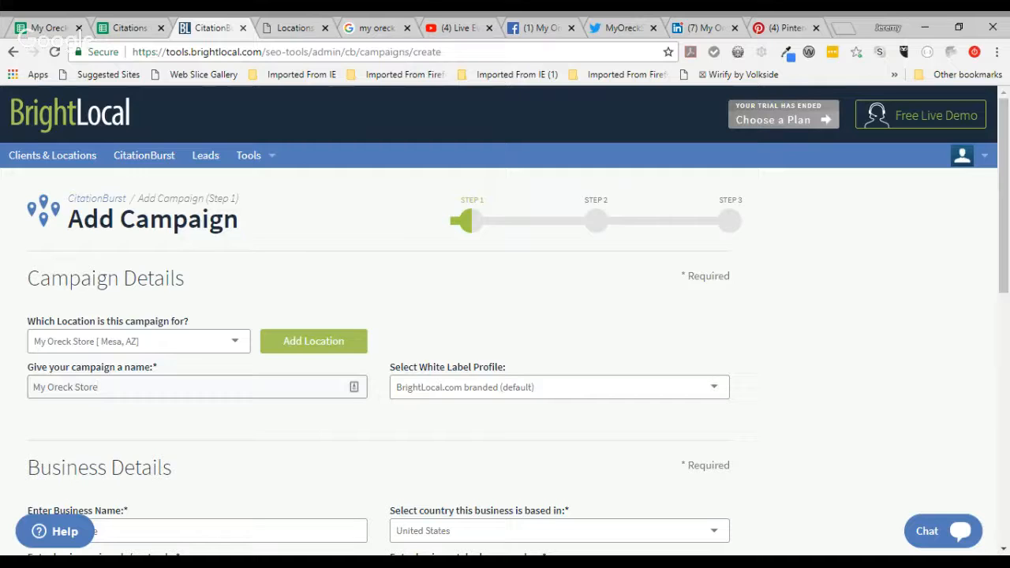
{"action": "type", "text": "Mesa, AZ"}
{"action": "middle_click", "coordinate": [155, 158]}
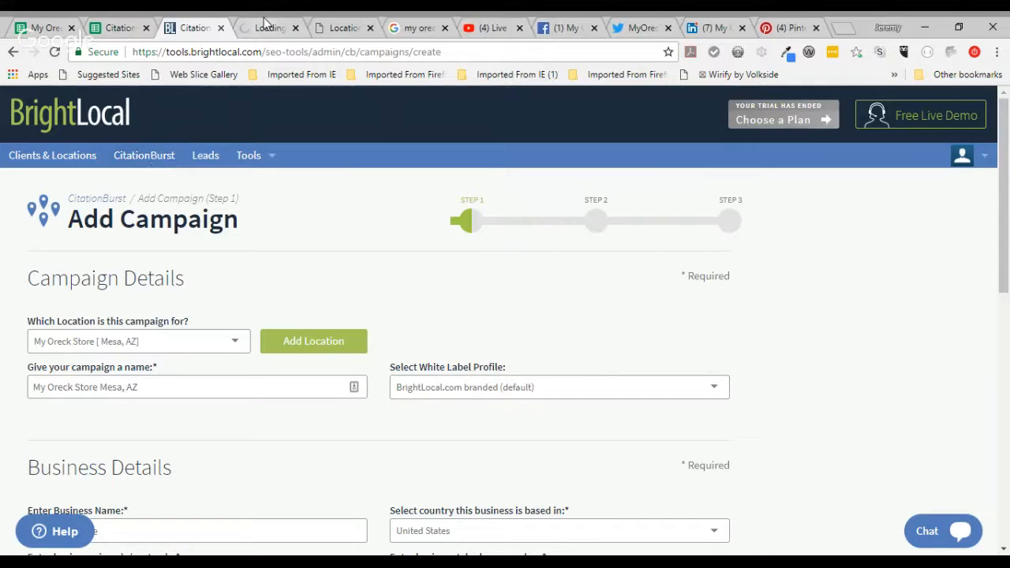
{"action": "left_click", "coordinate": [265, 26]}
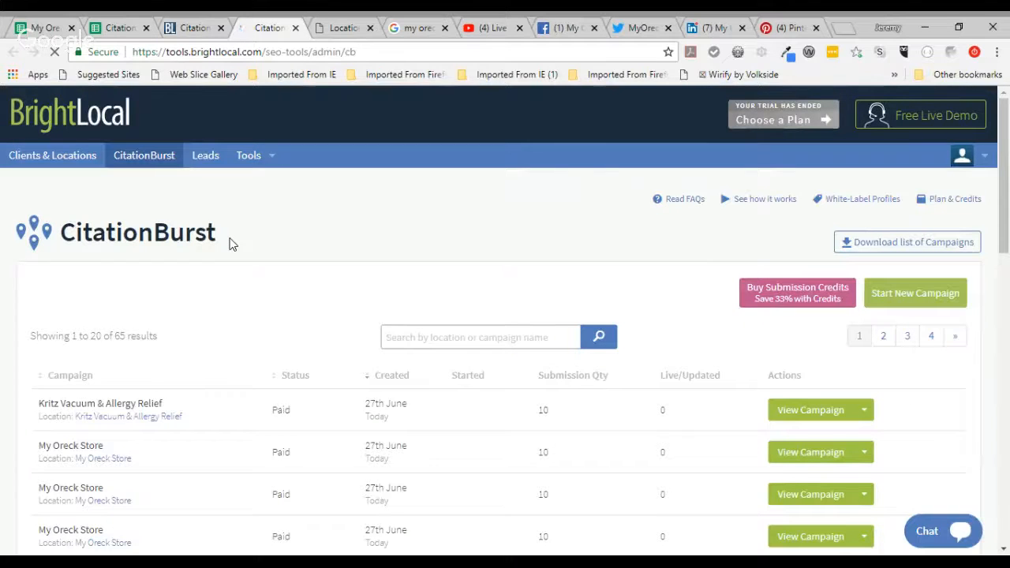
{"action": "scroll", "coordinate": [233, 245], "scroll_direction": "down", "scroll_amount": 1}
{"action": "scroll", "coordinate": [231, 243], "scroll_direction": "down", "scroll_amount": 1}
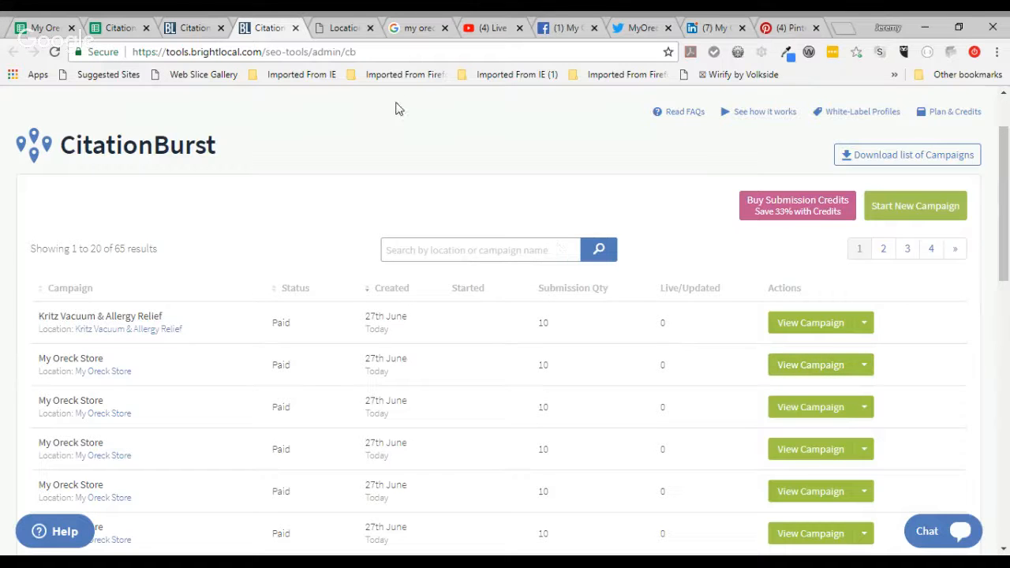
{"action": "left_click", "coordinate": [295, 29]}
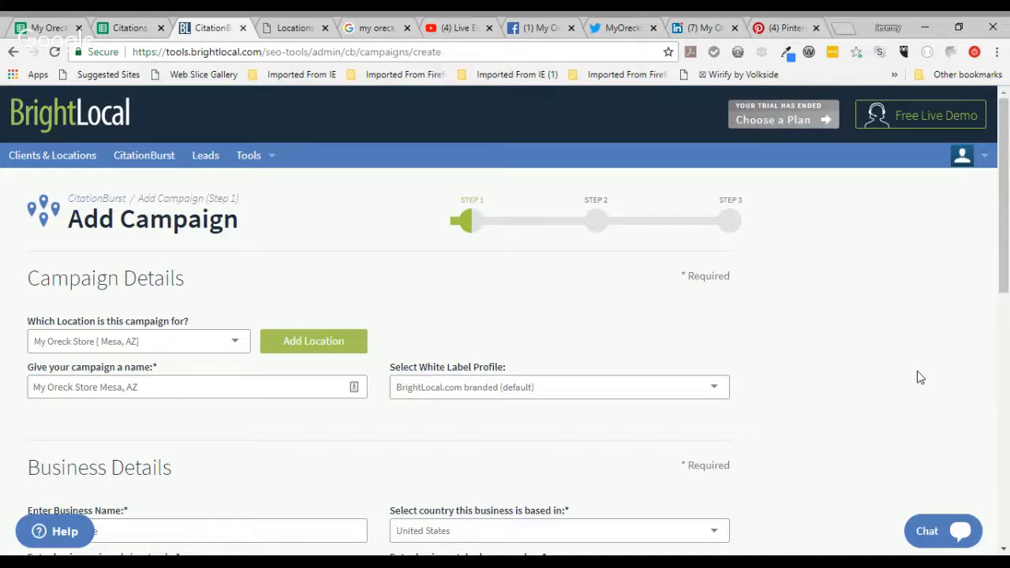
Step: Tick 'Update Location & Other Reports' below Business Details and submit step 1
{"action": "scroll", "coordinate": [920, 377], "scroll_direction": "down", "scroll_amount": 4}
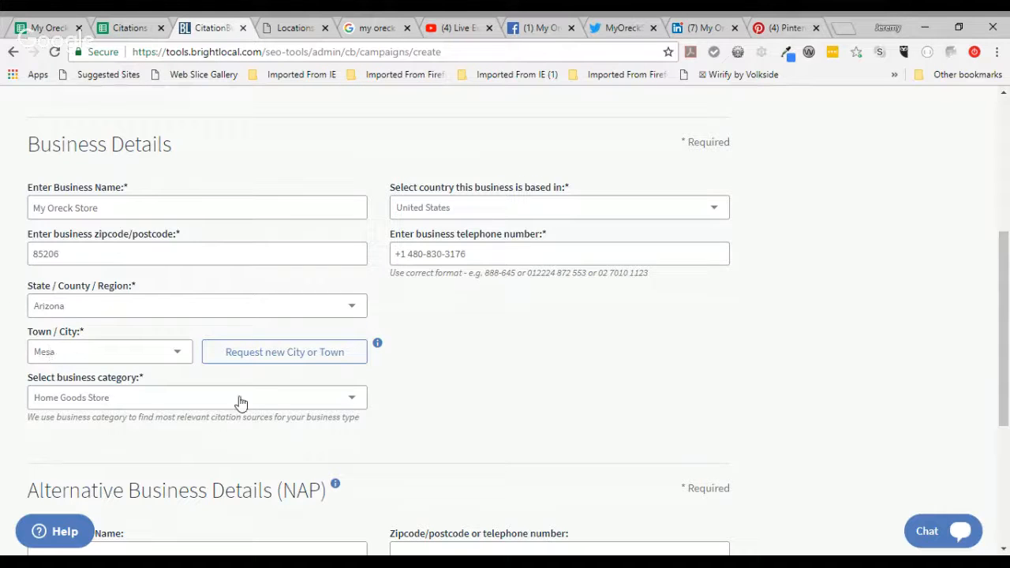
{"action": "scroll", "coordinate": [240, 404], "scroll_direction": "down", "scroll_amount": 5}
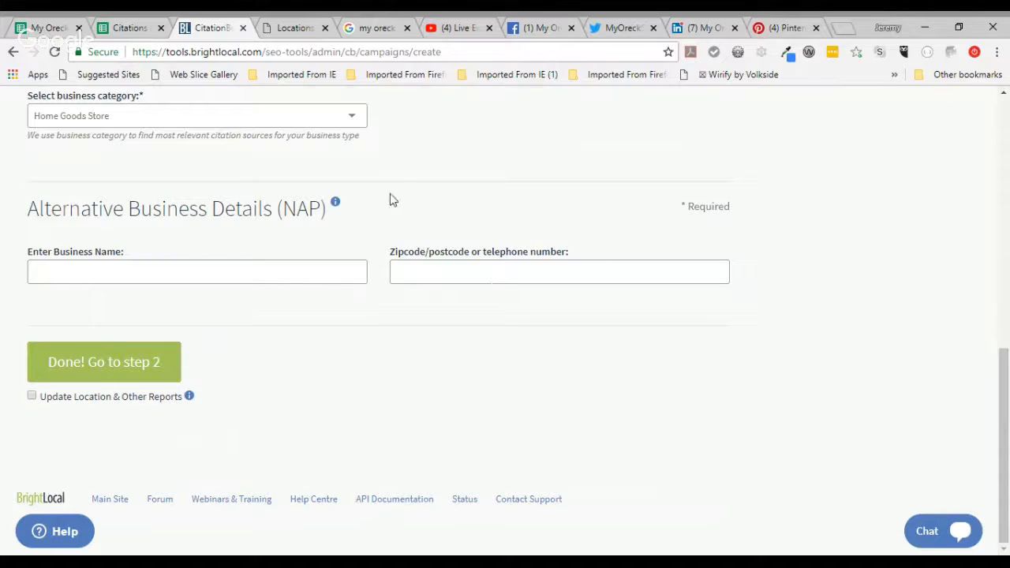
{"action": "mouse_move", "coordinate": [337, 209]}
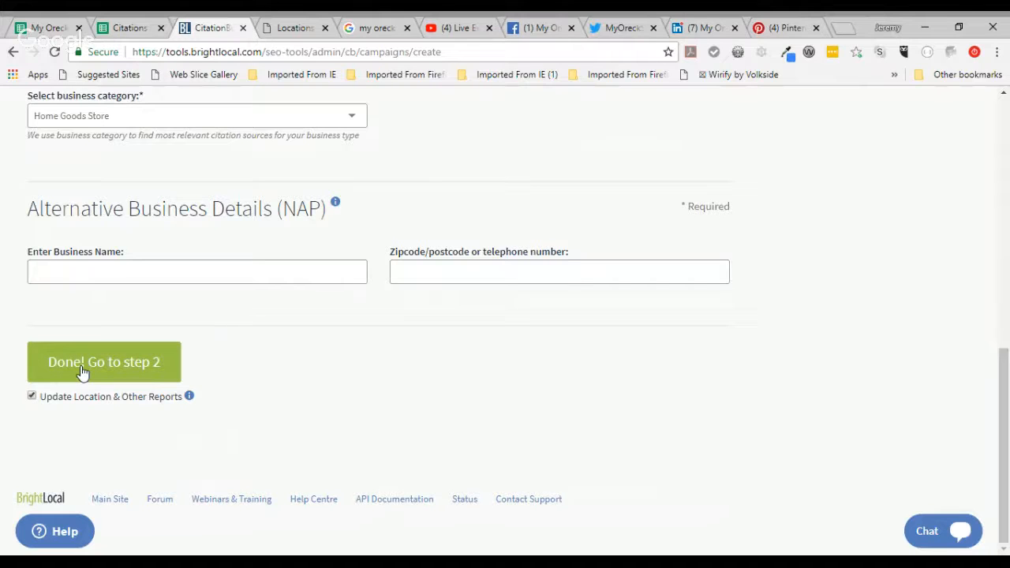
{"action": "left_click", "coordinate": [82, 371]}
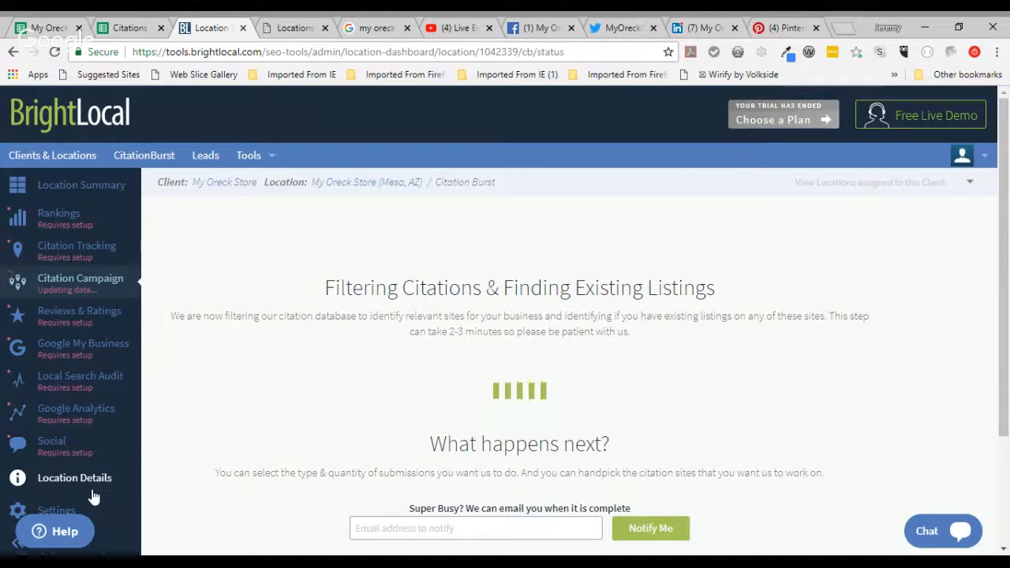
Step: Open My Oreck Store's Location Details and review the Client Contact Details section
{"action": "left_click", "coordinate": [101, 480]}
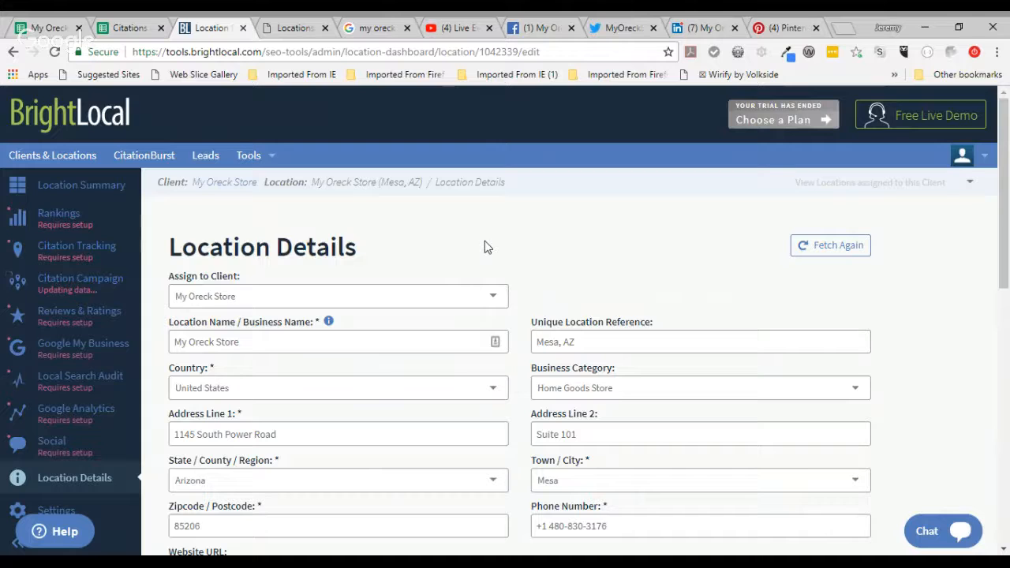
{"action": "scroll", "coordinate": [485, 247], "scroll_direction": "down", "scroll_amount": 1}
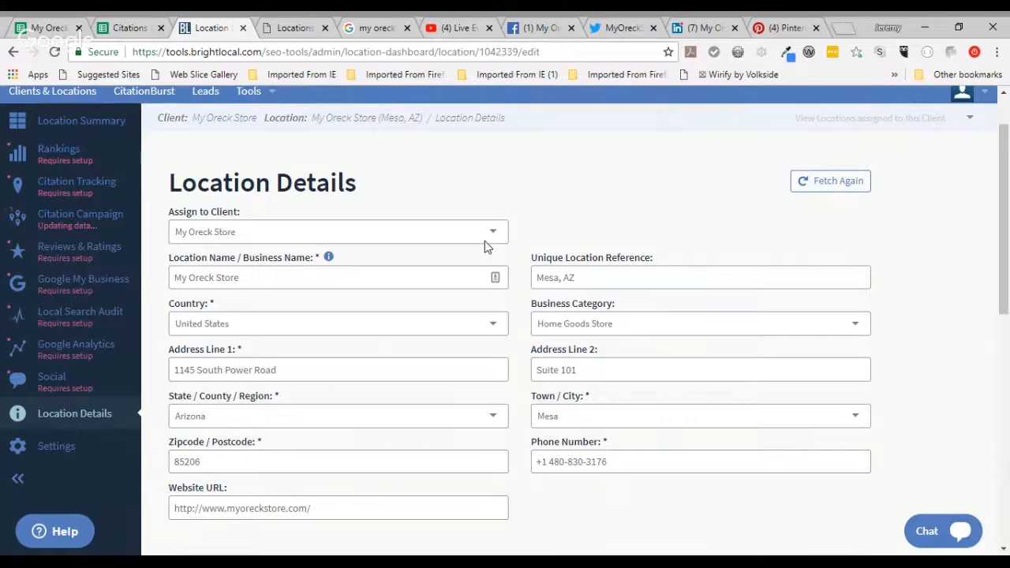
{"action": "scroll", "coordinate": [485, 247], "scroll_direction": "down", "scroll_amount": 3}
{"action": "scroll", "coordinate": [485, 247], "scroll_direction": "up", "scroll_amount": 1}
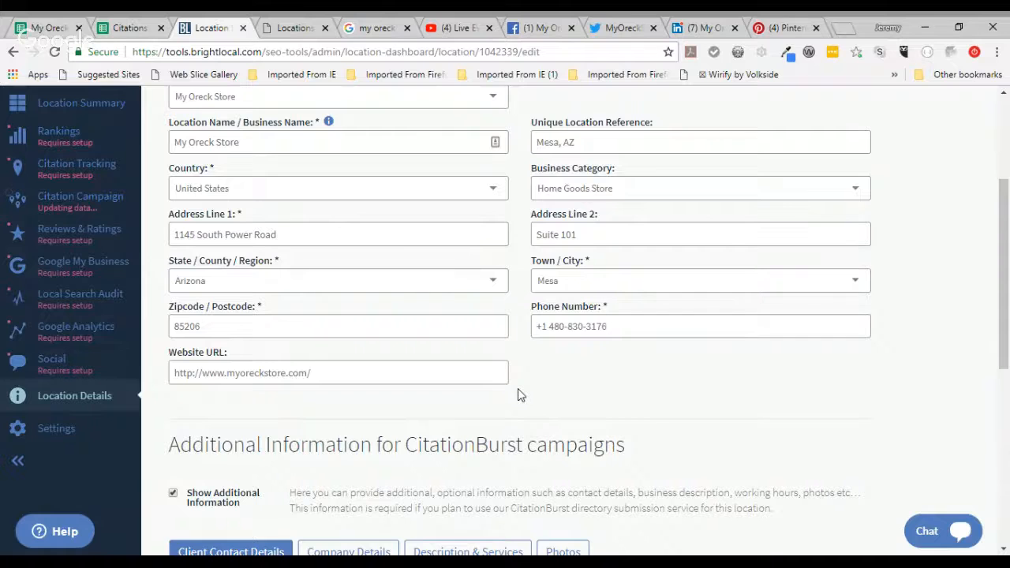
{"action": "scroll", "coordinate": [518, 395], "scroll_direction": "down", "scroll_amount": 4}
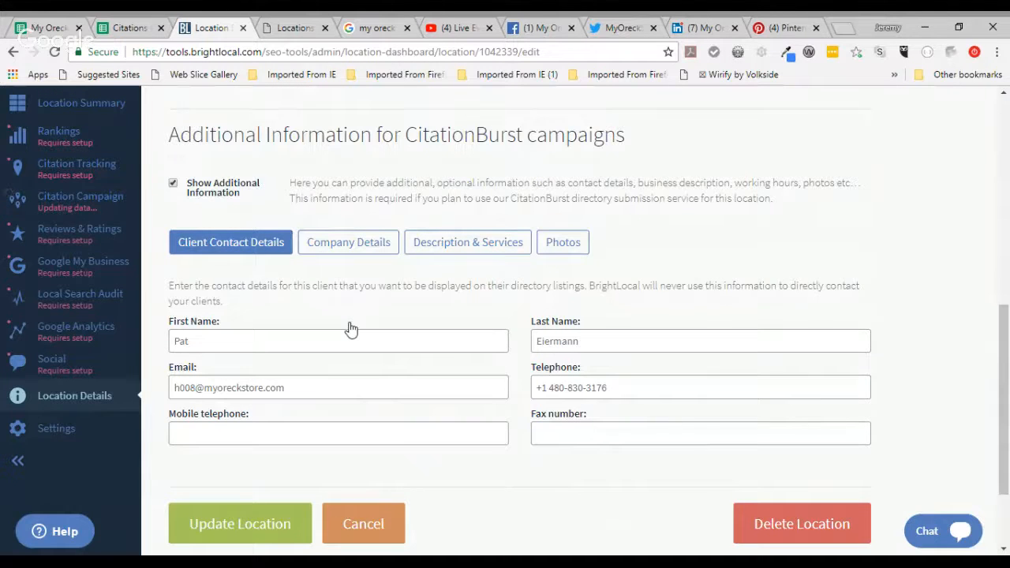
Step: Review the location's Company Details and Description & Services sections
{"action": "left_click", "coordinate": [331, 246]}
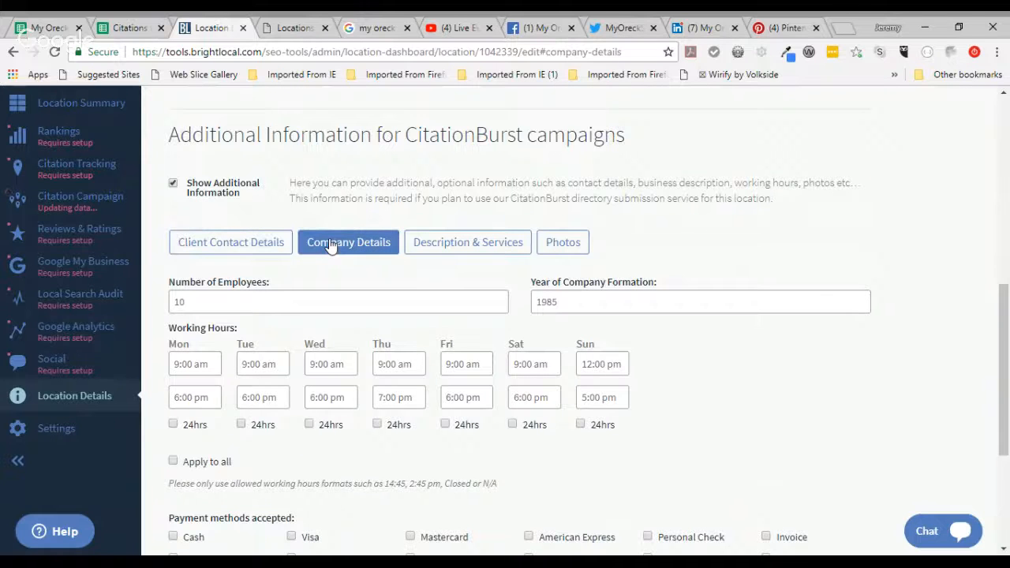
{"action": "scroll", "coordinate": [332, 246], "scroll_direction": "down", "scroll_amount": 2}
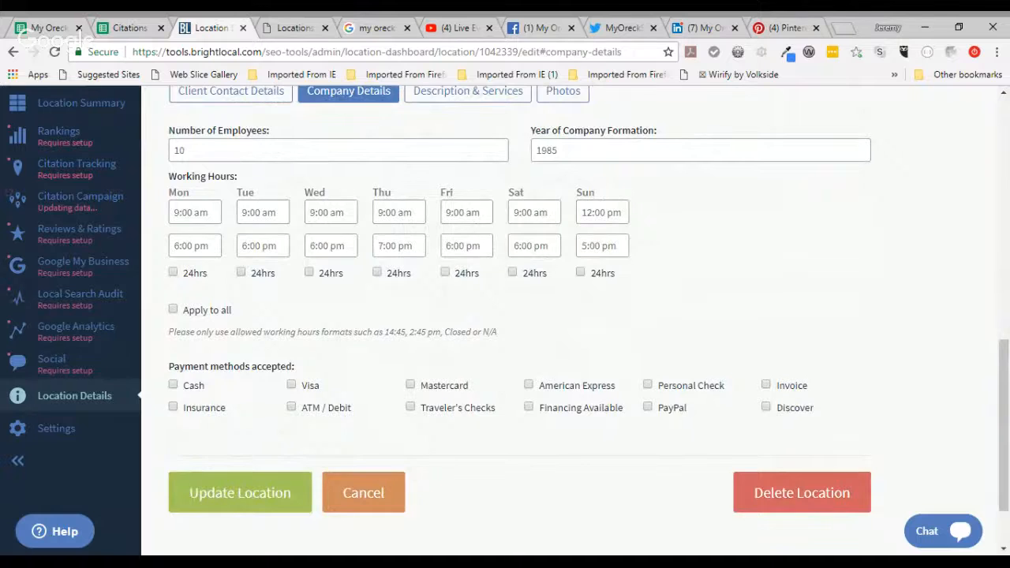
{"action": "scroll", "coordinate": [505, 316], "scroll_direction": "up", "scroll_amount": 2}
{"action": "left_click", "coordinate": [468, 188]}
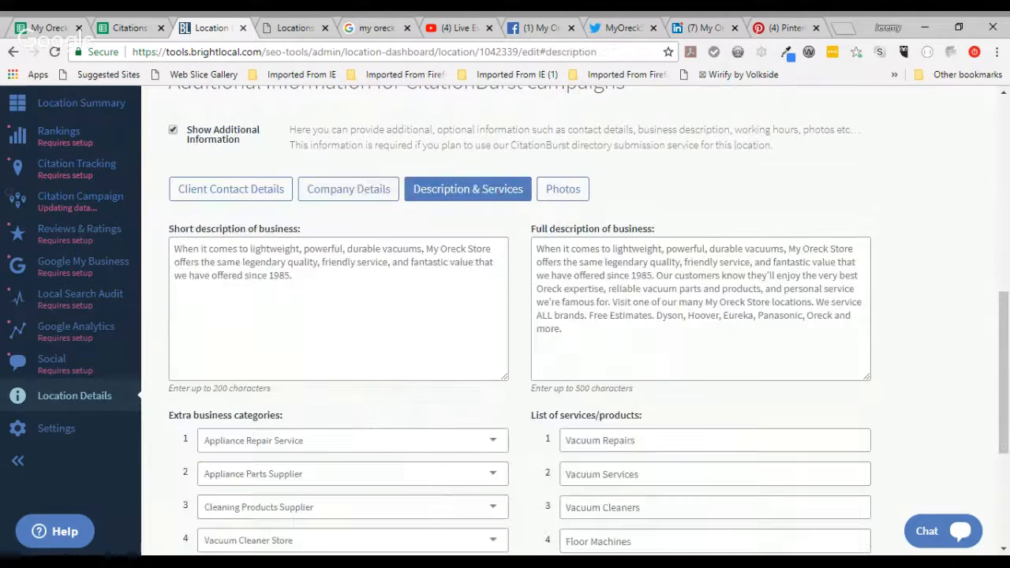
{"action": "scroll", "coordinate": [129, 337], "scroll_direction": "down", "scroll_amount": 2}
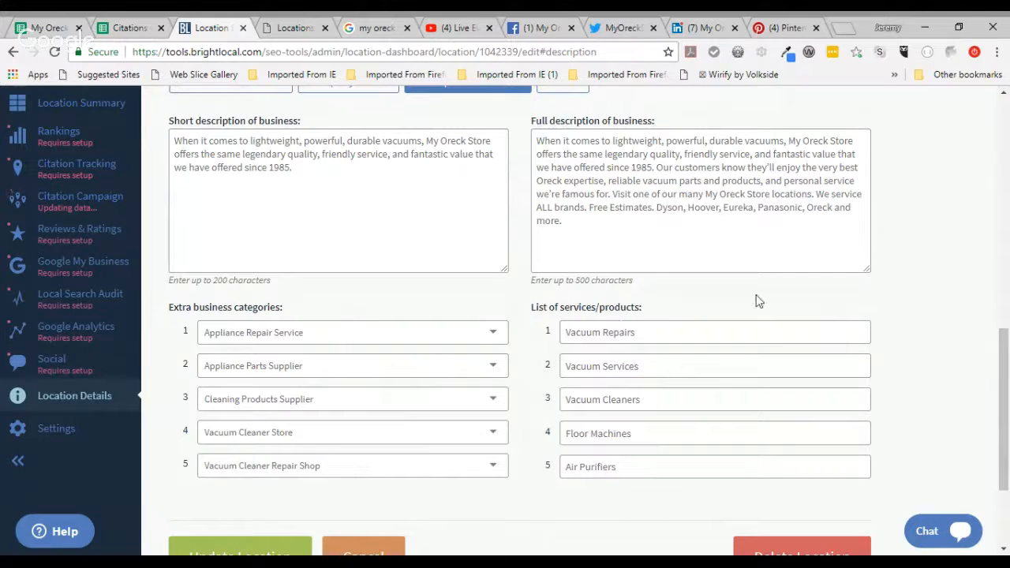
{"action": "scroll", "coordinate": [908, 296], "scroll_direction": "up", "scroll_amount": 2}
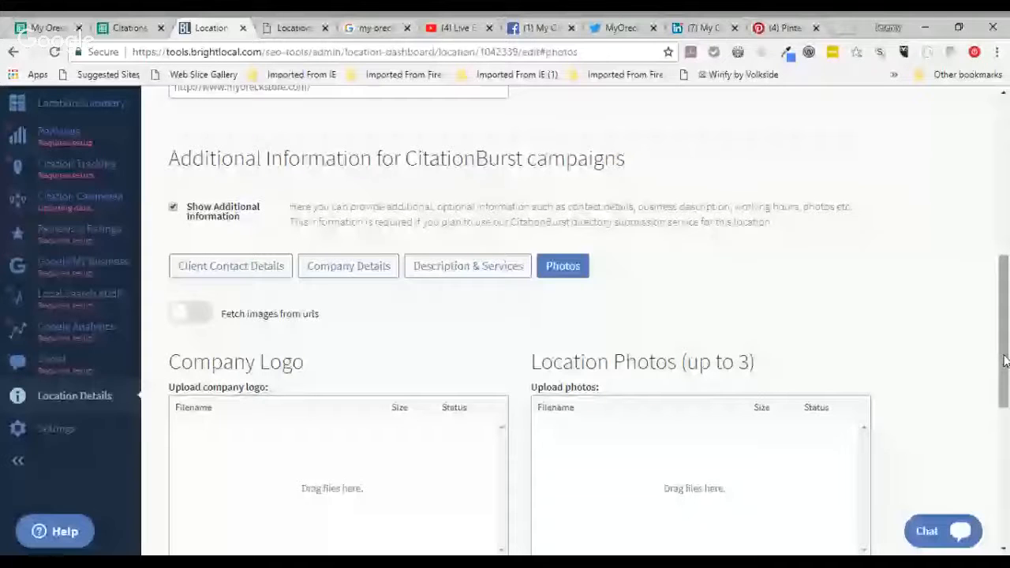
Step: Scroll back up through the logo and location Photos section
{"action": "scroll", "coordinate": [1005, 361], "scroll_direction": "up", "scroll_amount": 5}
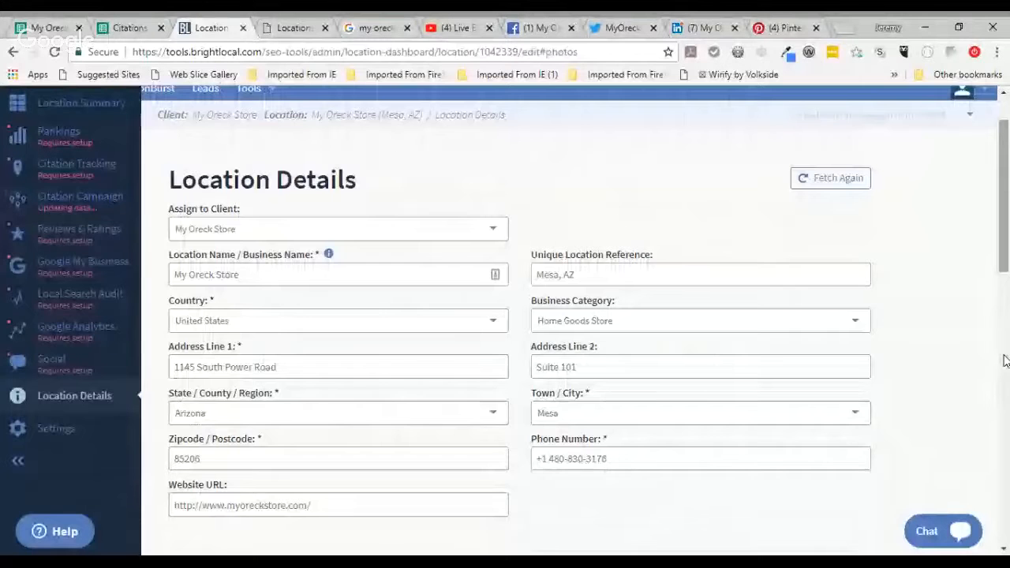
{"action": "scroll", "coordinate": [1005, 361], "scroll_direction": "up", "scroll_amount": 1}
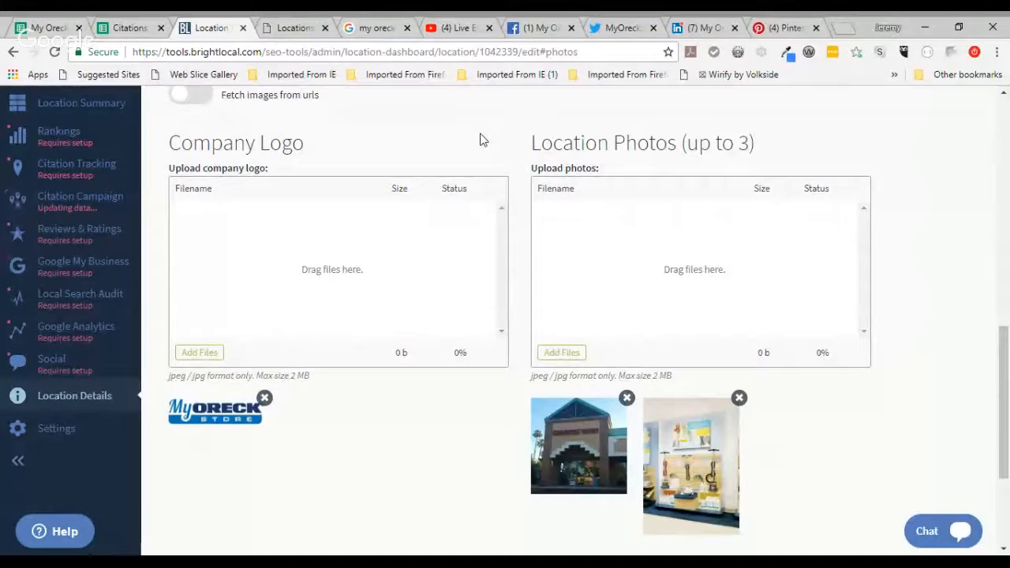
{"action": "scroll", "coordinate": [482, 138], "scroll_direction": "up", "scroll_amount": 15}
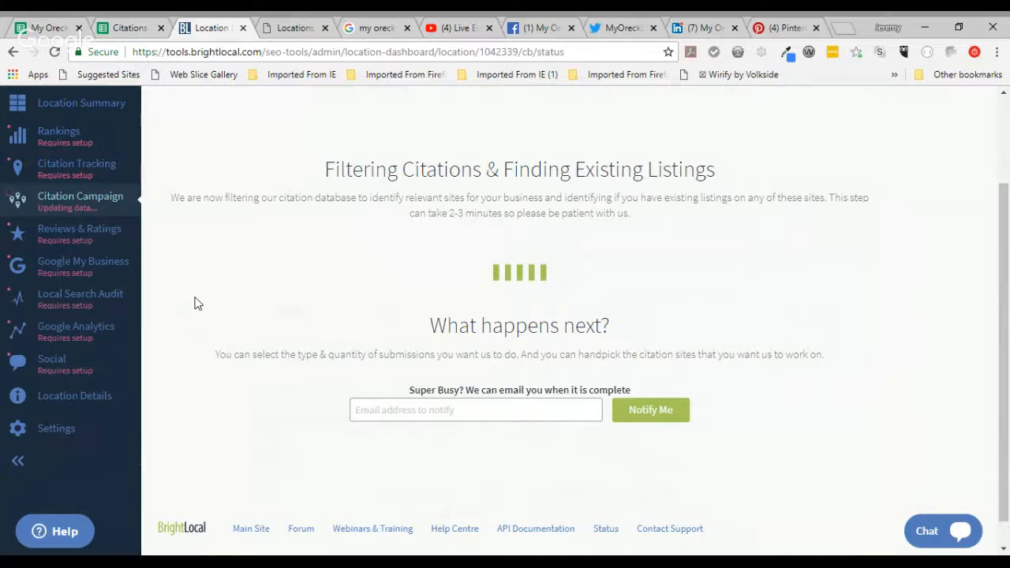
Step: Open the My Oreck Store location's rankings page
{"action": "left_click", "coordinate": [58, 140]}
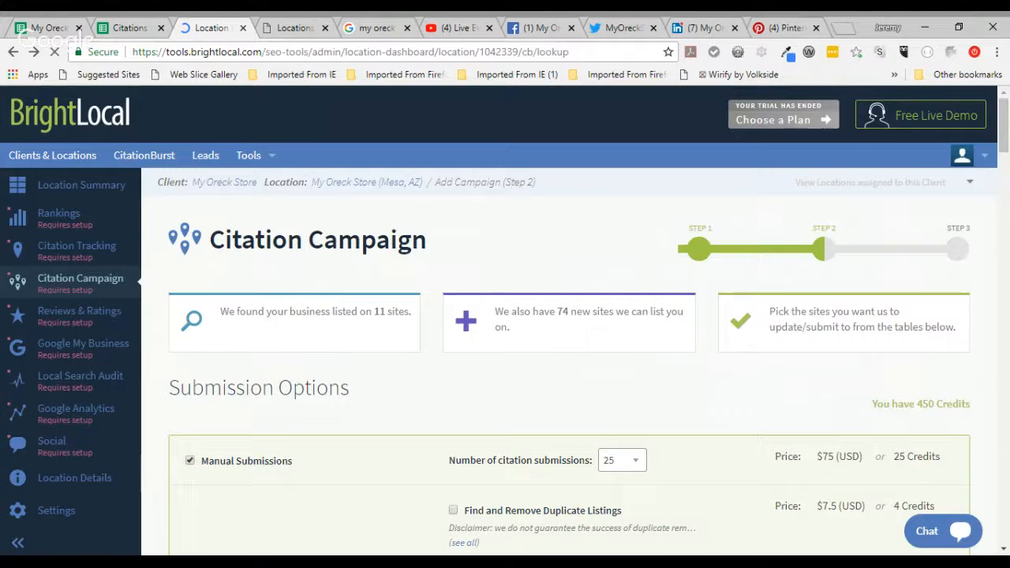
{"action": "scroll", "coordinate": [918, 418], "scroll_direction": "down", "scroll_amount": 1}
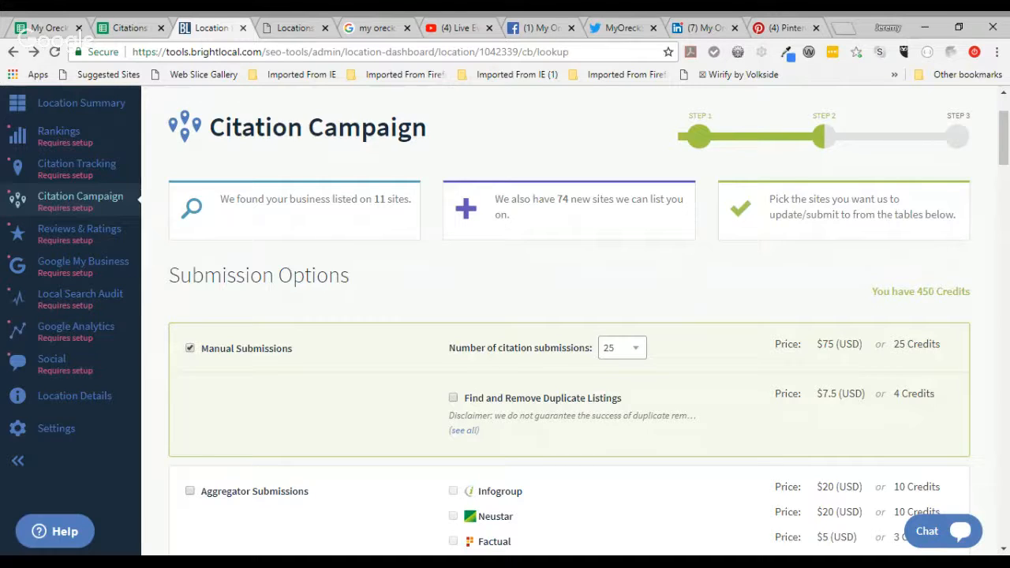
{"action": "scroll", "coordinate": [568, 321], "scroll_direction": "down", "scroll_amount": 1}
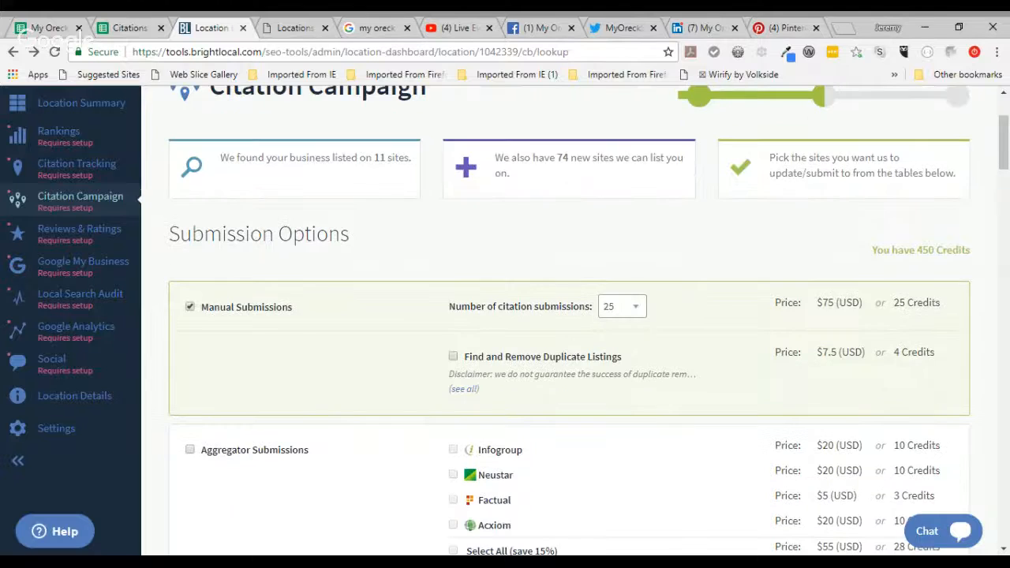
{"action": "scroll", "coordinate": [568, 321], "scroll_direction": "up", "scroll_amount": 2}
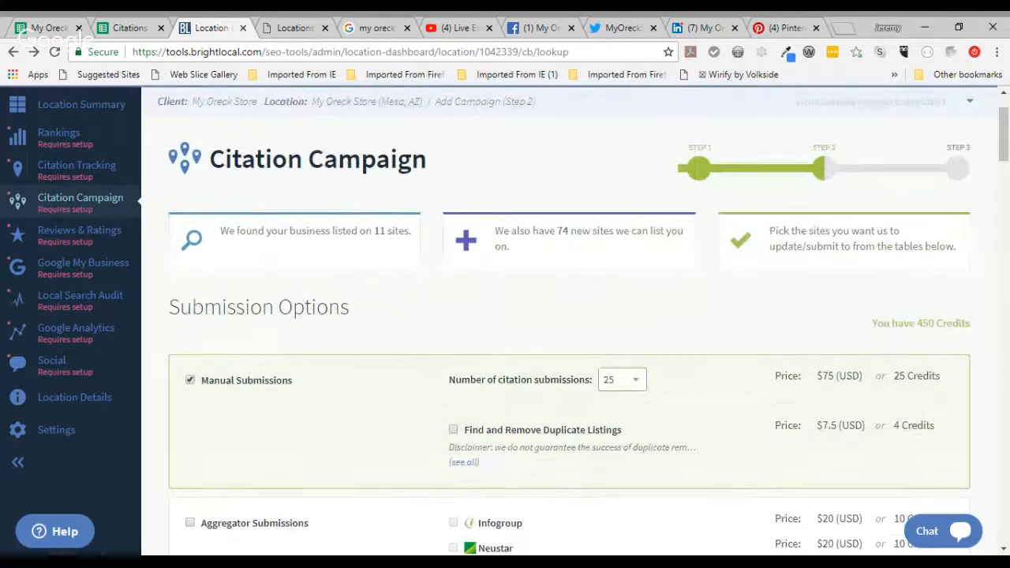
{"action": "scroll", "coordinate": [568, 320], "scroll_direction": "down", "scroll_amount": 3}
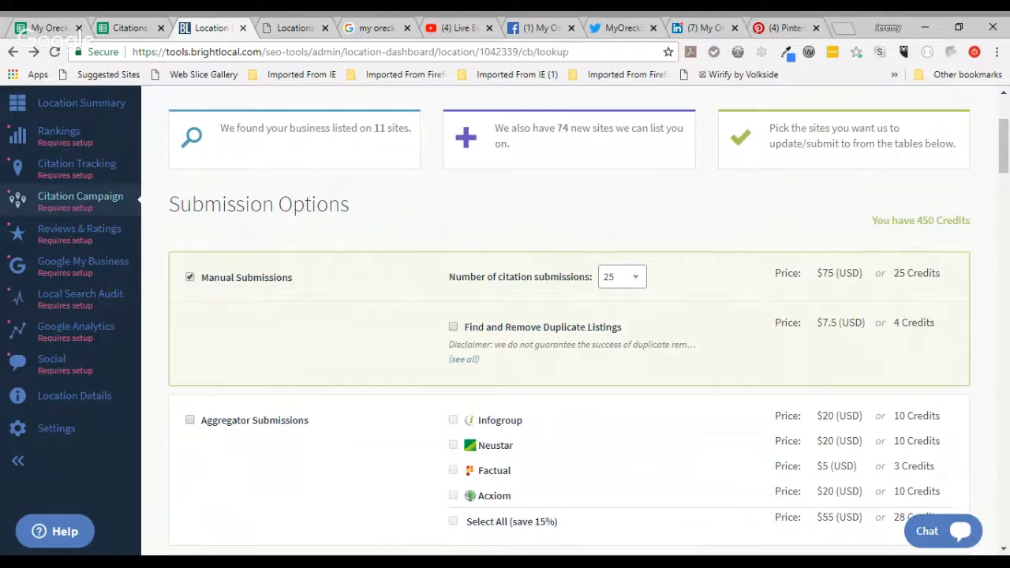
{"action": "scroll", "coordinate": [630, 376], "scroll_direction": "down", "scroll_amount": 2}
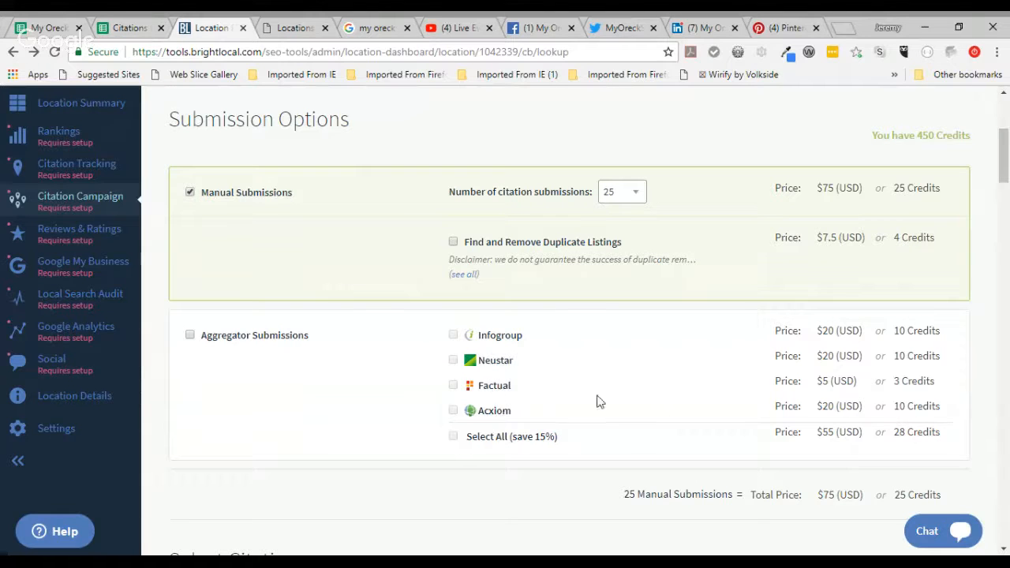
Step: Search Help for 'aggregators' and read the Aggregator Distribution Network article
{"action": "left_click", "coordinate": [54, 536]}
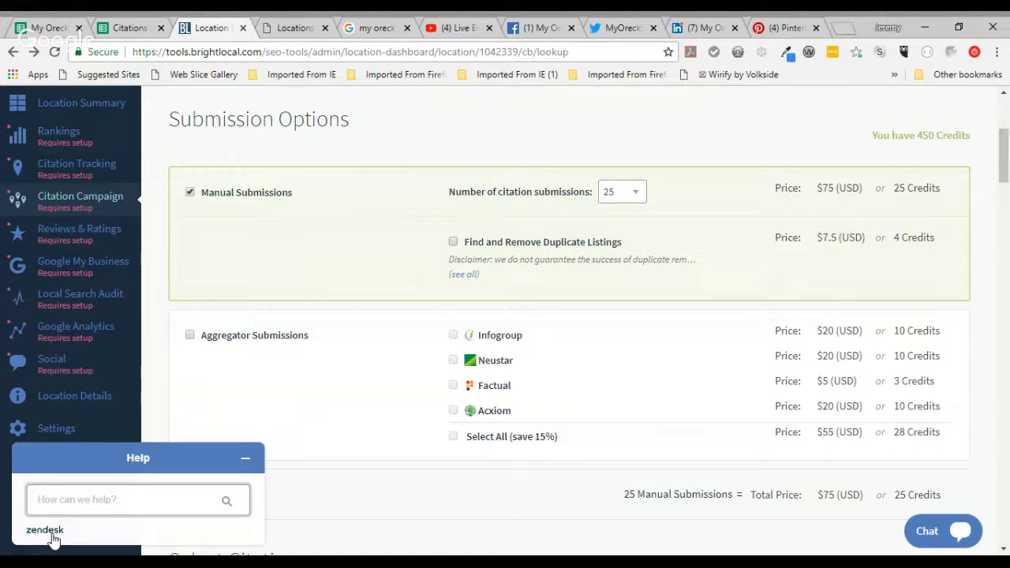
{"action": "type", "text": "aggregators"}
{"action": "key", "text": "Return"}
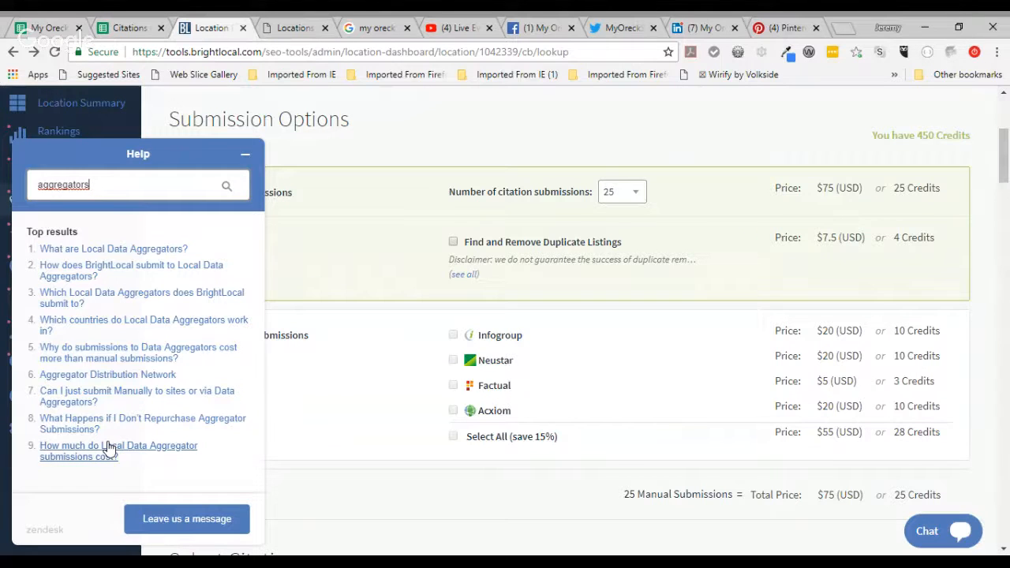
{"action": "left_click", "coordinate": [112, 377]}
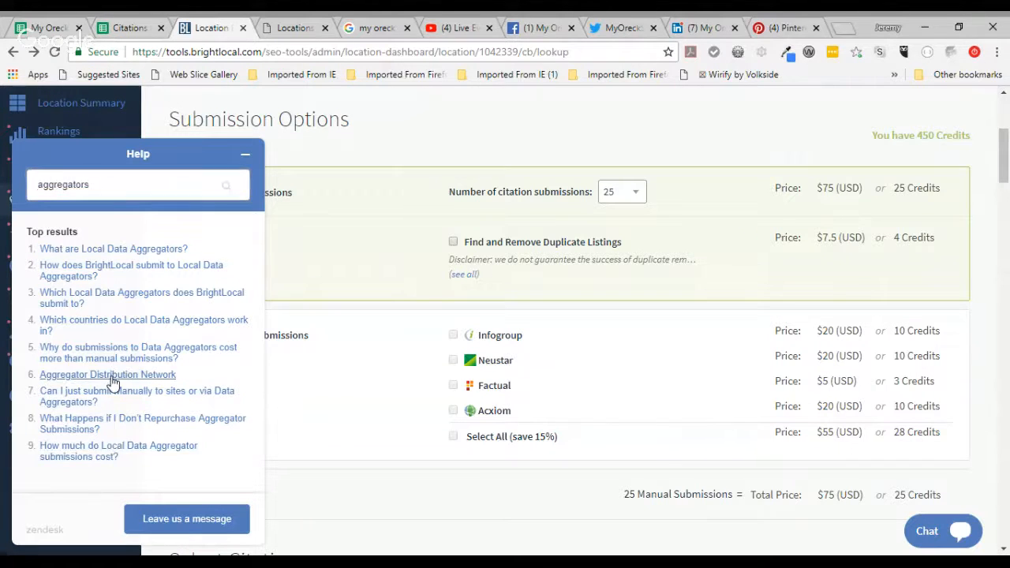
{"action": "scroll", "coordinate": [112, 379], "scroll_direction": "down", "scroll_amount": 1}
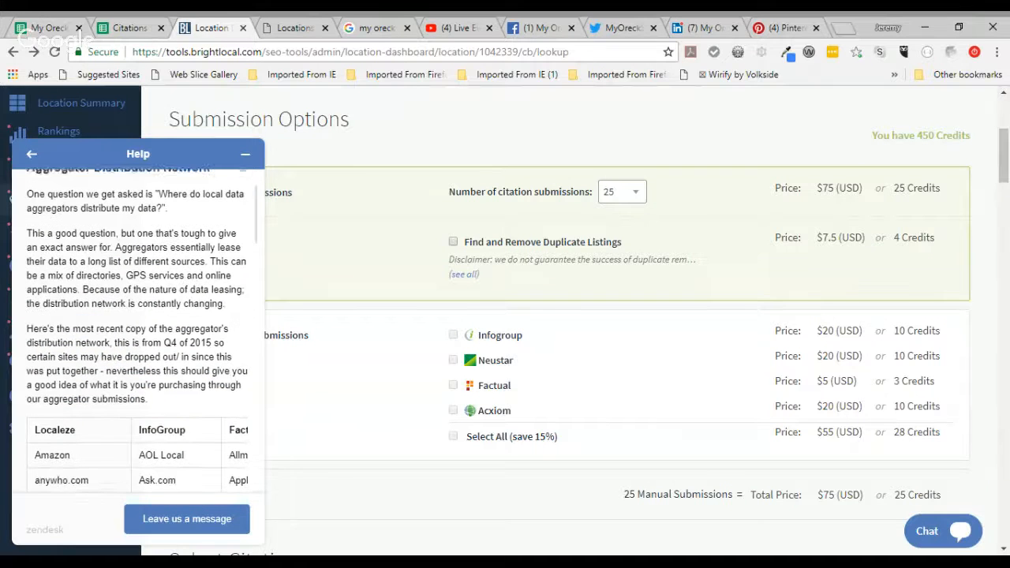
{"action": "scroll", "coordinate": [138, 331], "scroll_direction": "down", "scroll_amount": 4}
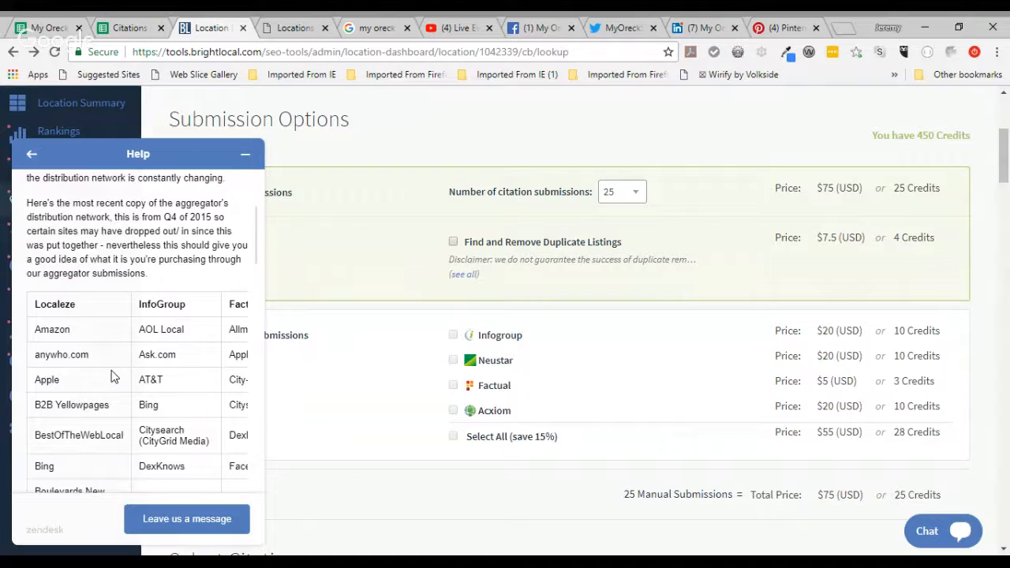
Step: Close the help panel and reduce manual citation submissions from 25 to 10 ($30 or 10 Credits)
{"action": "left_click", "coordinate": [246, 157]}
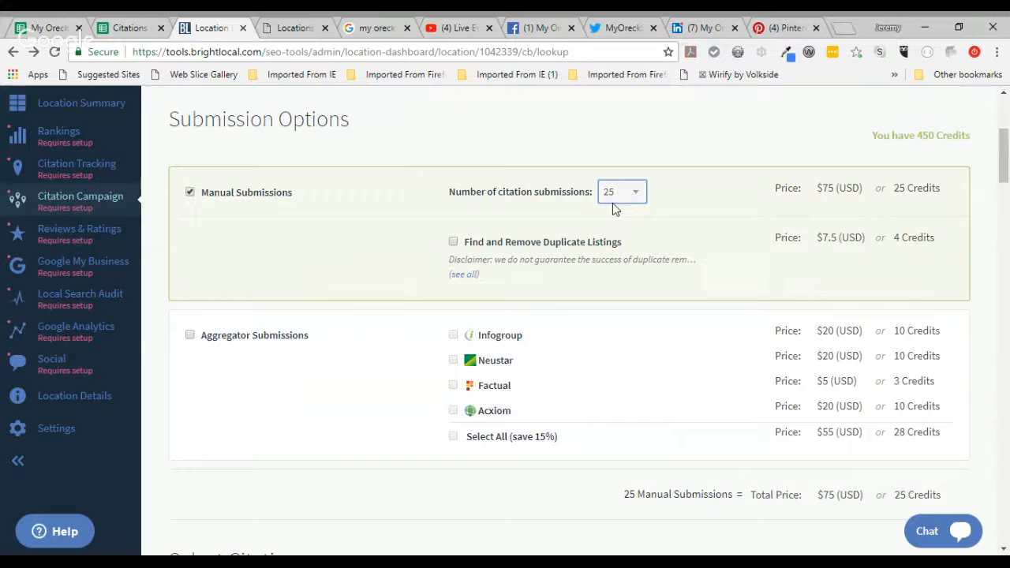
{"action": "left_click", "coordinate": [615, 208]}
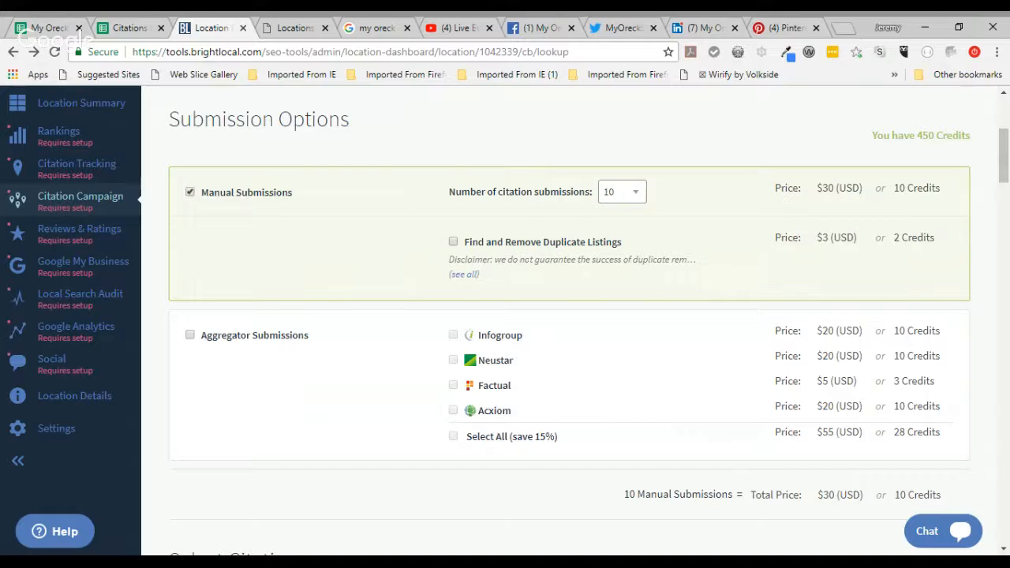
{"action": "scroll", "coordinate": [568, 315], "scroll_direction": "down", "scroll_amount": 2}
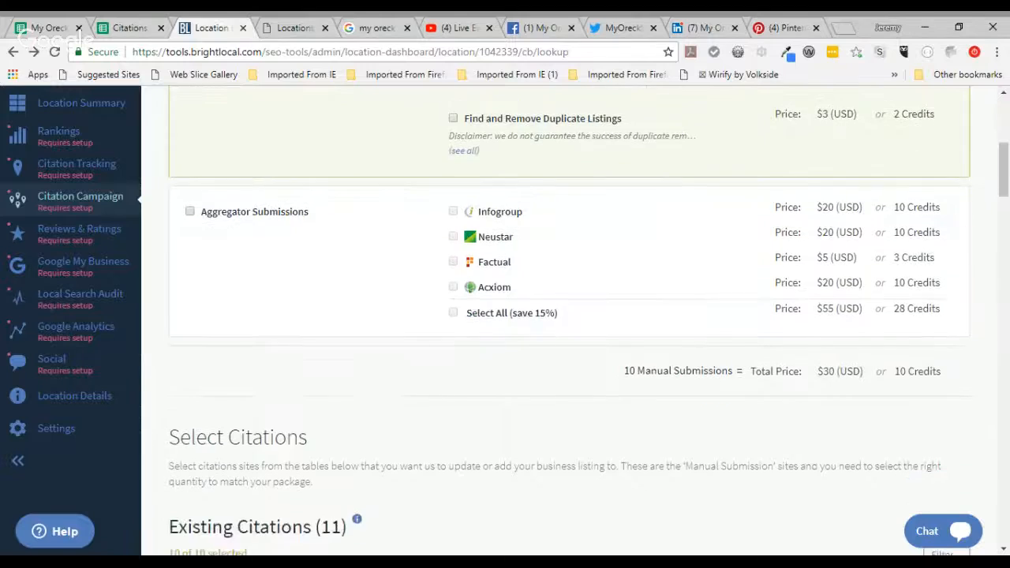
{"action": "scroll", "coordinate": [568, 316], "scroll_direction": "up", "scroll_amount": 3}
{"action": "scroll", "coordinate": [569, 316], "scroll_direction": "down", "scroll_amount": 5}
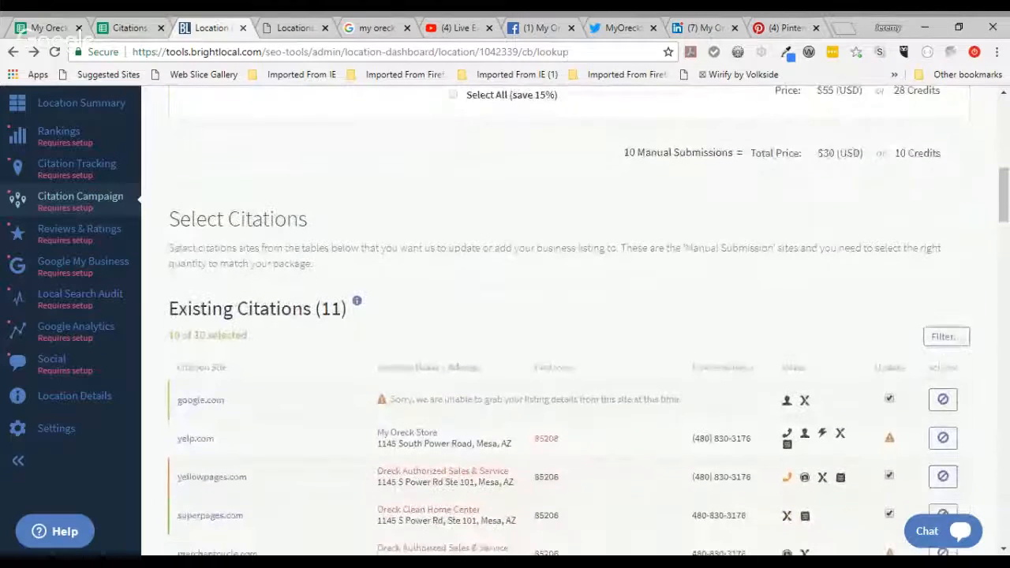
{"action": "scroll", "coordinate": [568, 316], "scroll_direction": "up", "scroll_amount": 1}
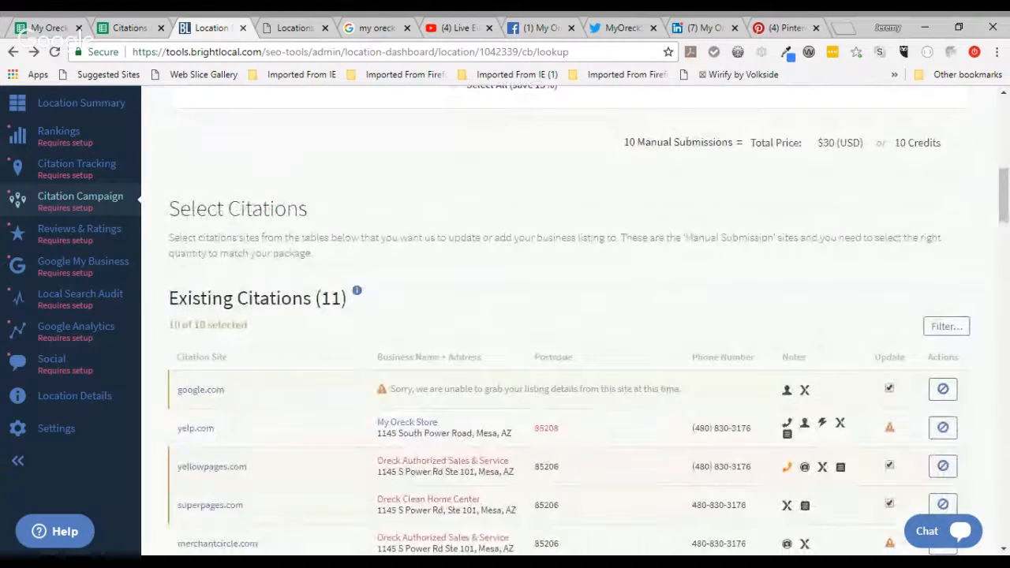
{"action": "scroll", "coordinate": [569, 316], "scroll_direction": "down", "scroll_amount": 3}
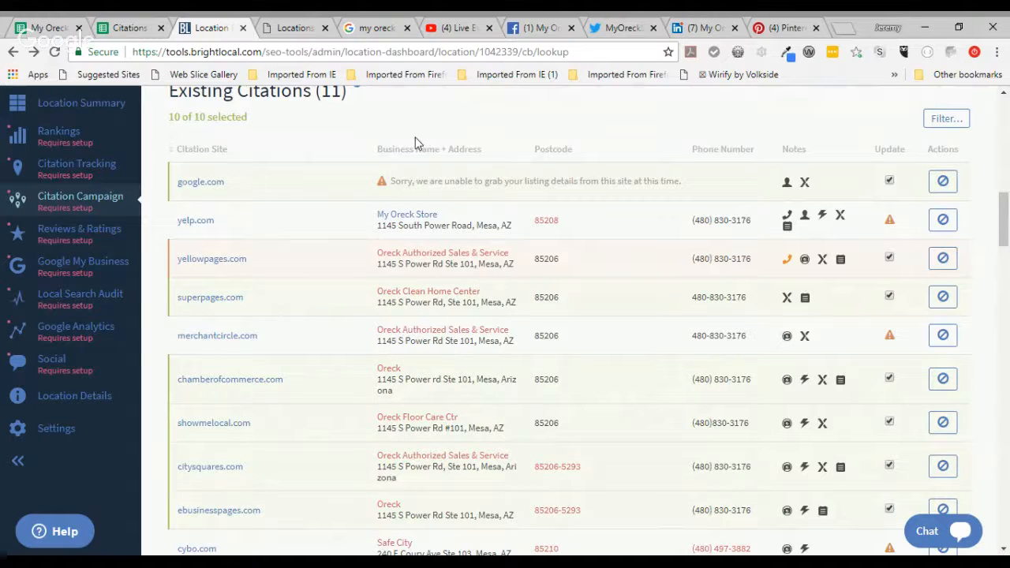
{"action": "scroll", "coordinate": [579, 294], "scroll_direction": "down", "scroll_amount": 5}
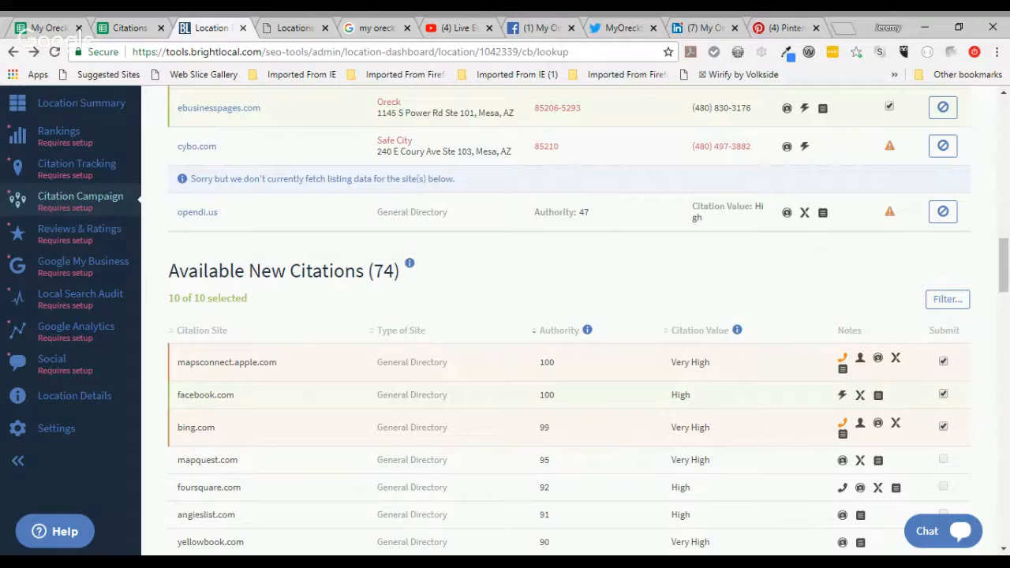
{"action": "scroll", "coordinate": [568, 315], "scroll_direction": "up", "scroll_amount": 5}
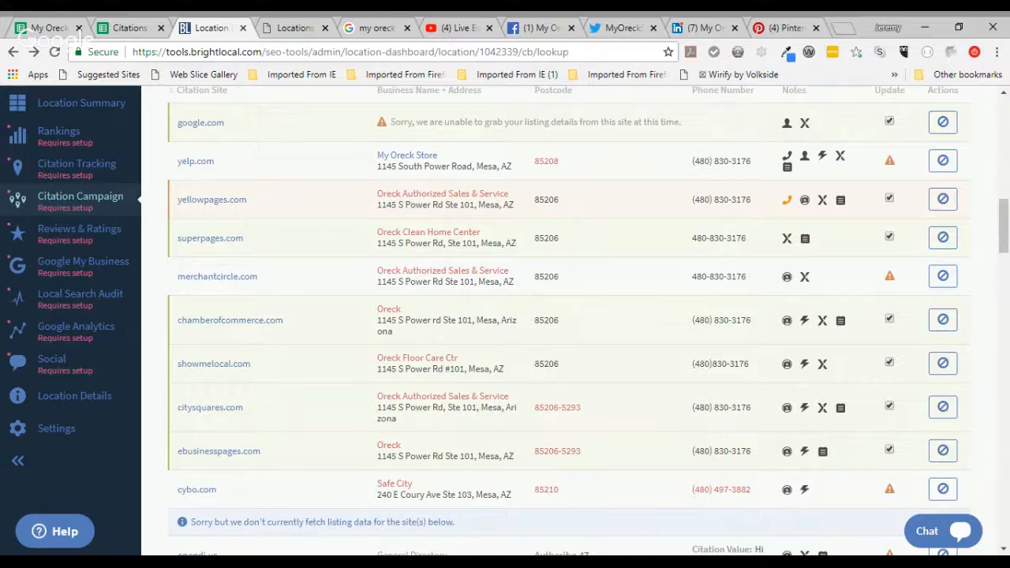
{"action": "scroll", "coordinate": [568, 316], "scroll_direction": "up", "scroll_amount": 3}
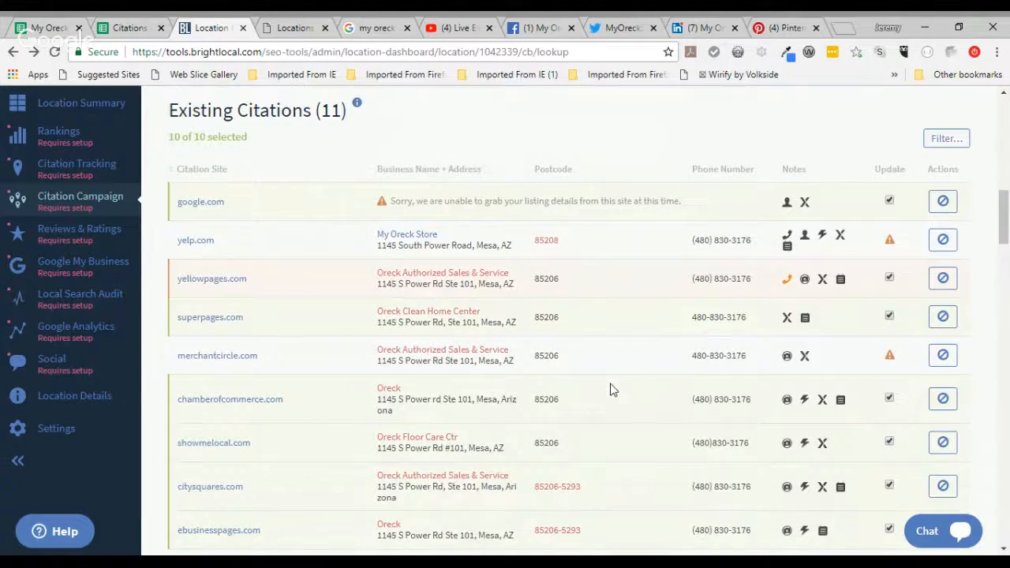
{"action": "scroll", "coordinate": [612, 389], "scroll_direction": "down", "scroll_amount": 1}
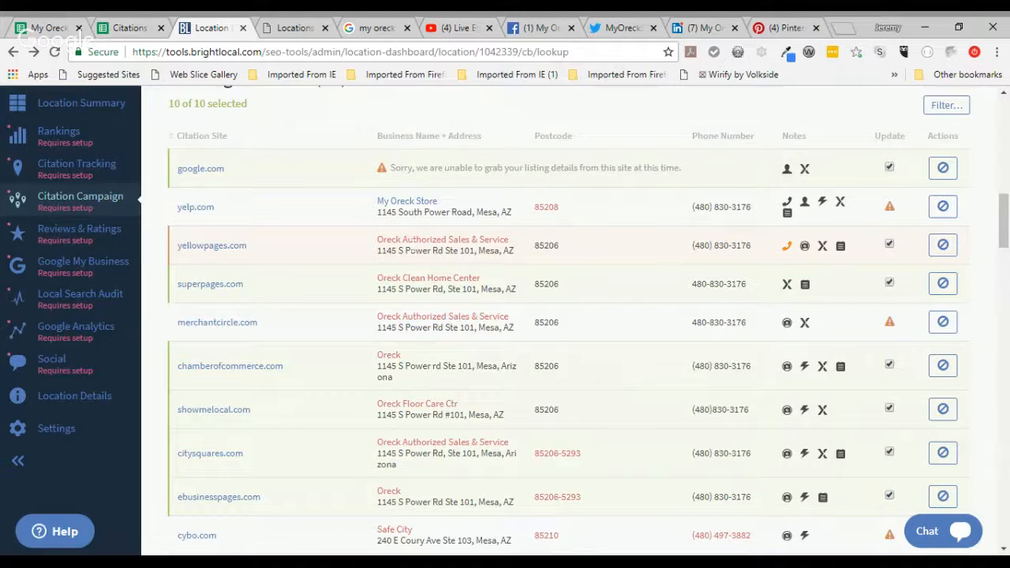
{"action": "scroll", "coordinate": [858, 100], "scroll_direction": "down", "scroll_amount": 1}
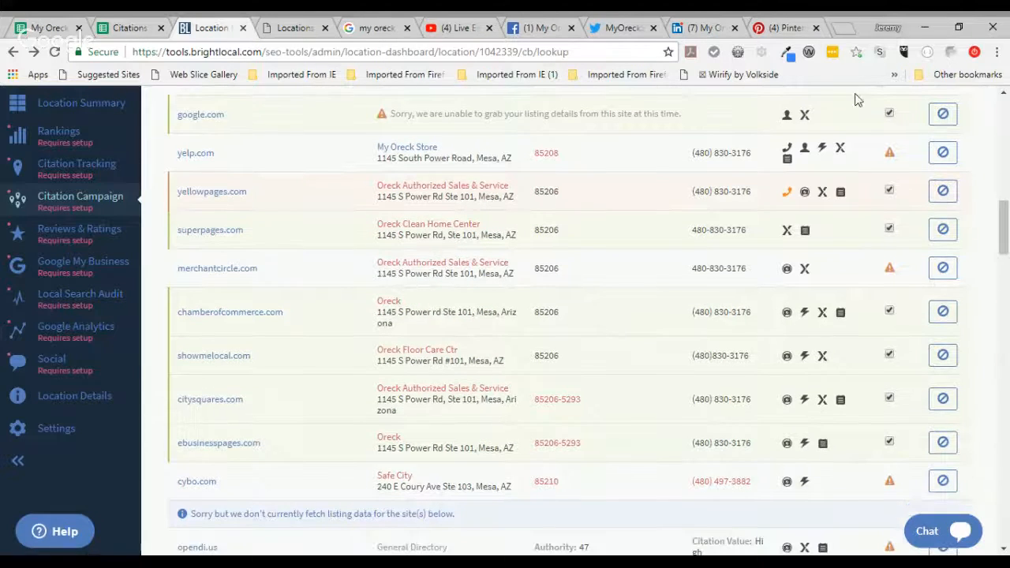
{"action": "mouse_move", "coordinate": [787, 235]}
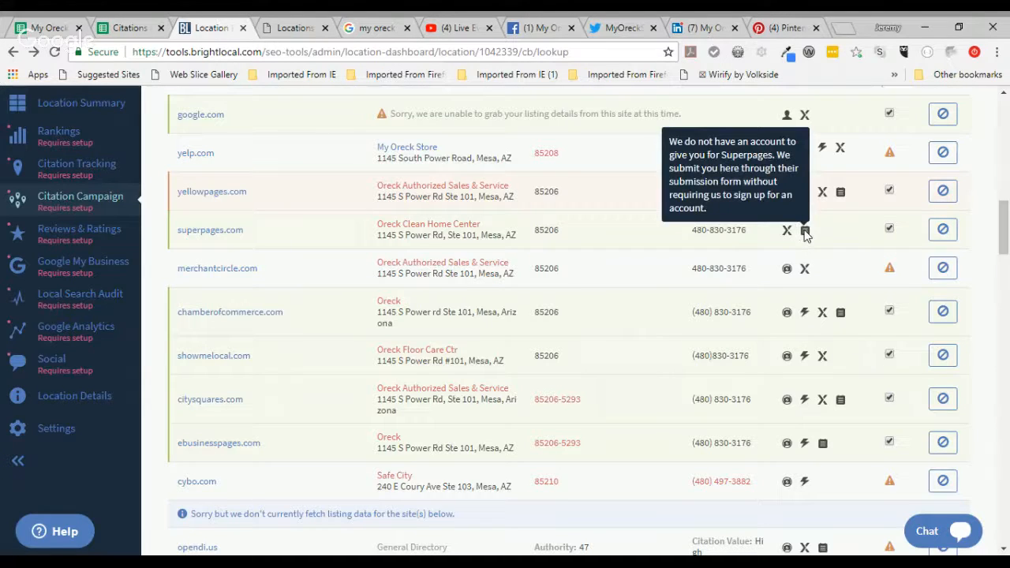
{"action": "mouse_move", "coordinate": [890, 270]}
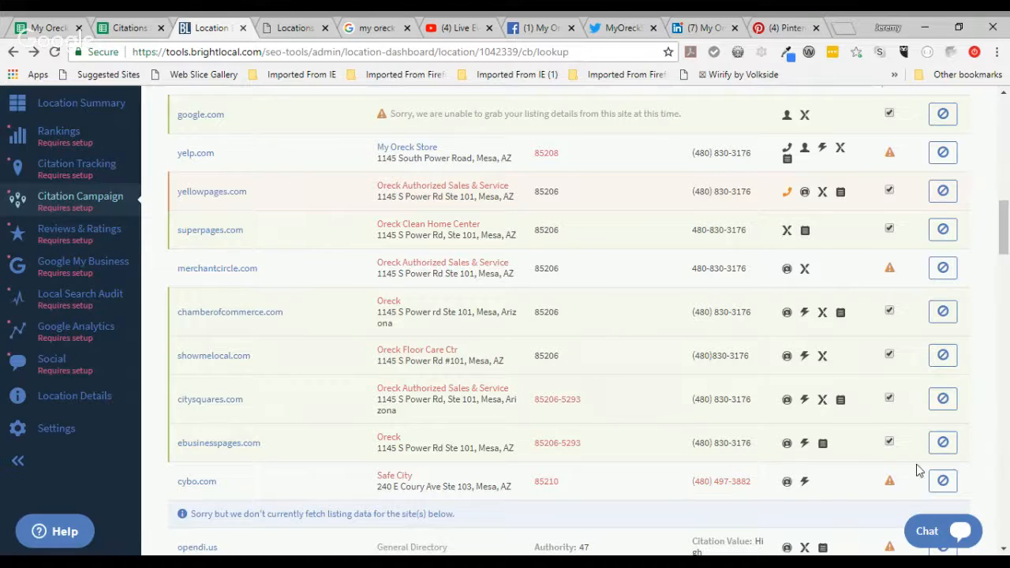
{"action": "mouse_move", "coordinate": [941, 484]}
{"action": "mouse_move", "coordinate": [889, 483]}
{"action": "scroll", "coordinate": [1004, 228], "scroll_direction": "down", "scroll_amount": 2}
{"action": "left_click_drag", "start_coordinate": [1004, 229], "coordinate": [1004, 288]}
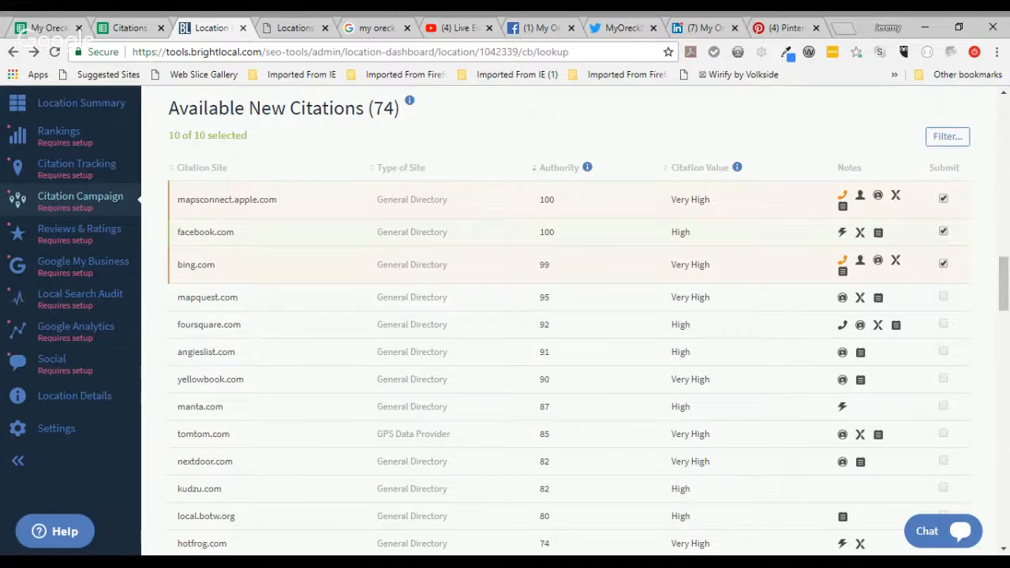
{"action": "mouse_move", "coordinate": [587, 168]}
{"action": "left_click_drag", "start_coordinate": [1005, 298], "coordinate": [1004, 241]}
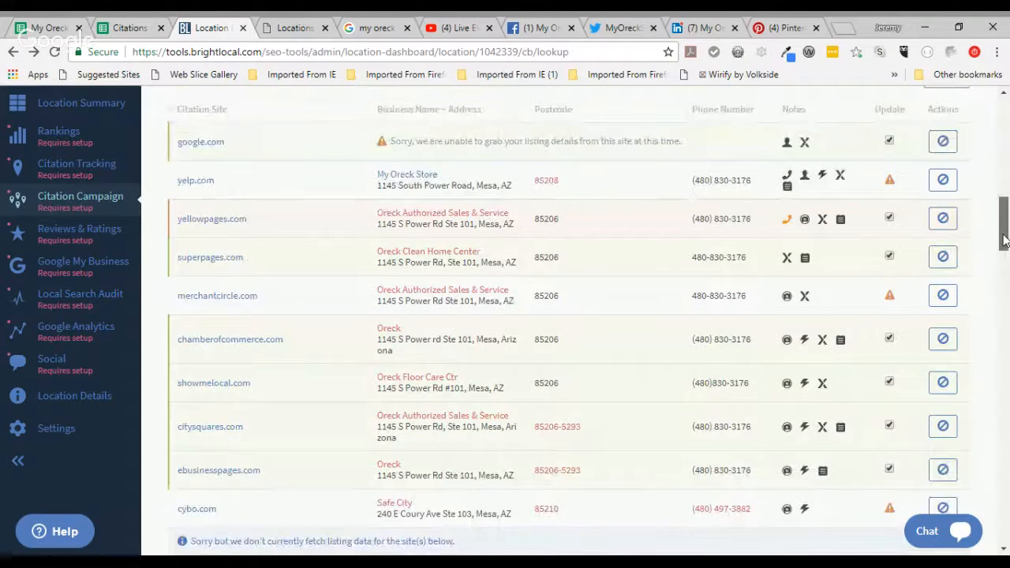
{"action": "scroll", "coordinate": [1004, 241], "scroll_direction": "down", "scroll_amount": 6}
{"action": "scroll", "coordinate": [1005, 240], "scroll_direction": "down", "scroll_amount": 15}
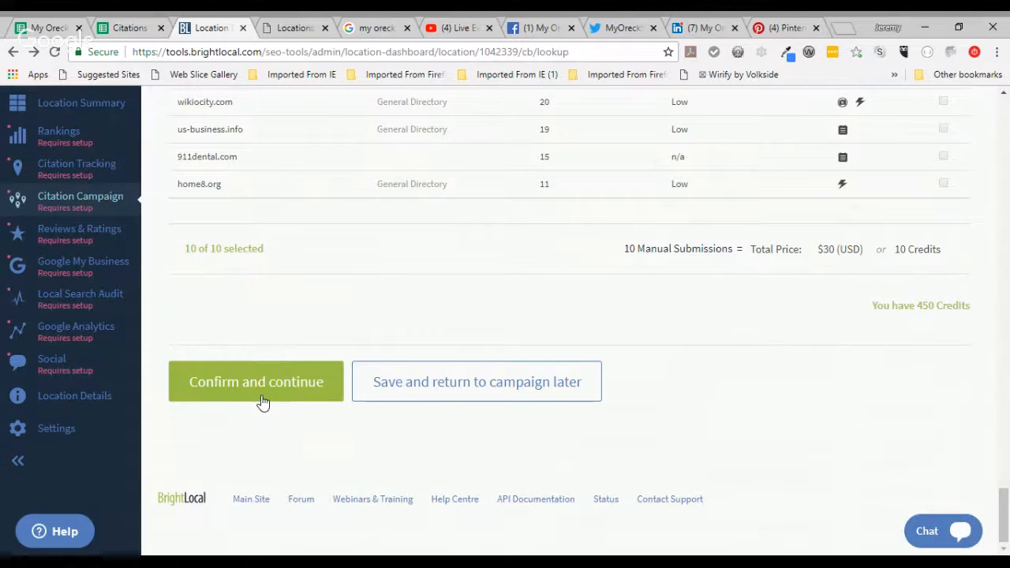
Step: Confirm the 10 chosen citations and return to the top of the step 3 Campaign Details page
{"action": "left_click", "coordinate": [262, 397]}
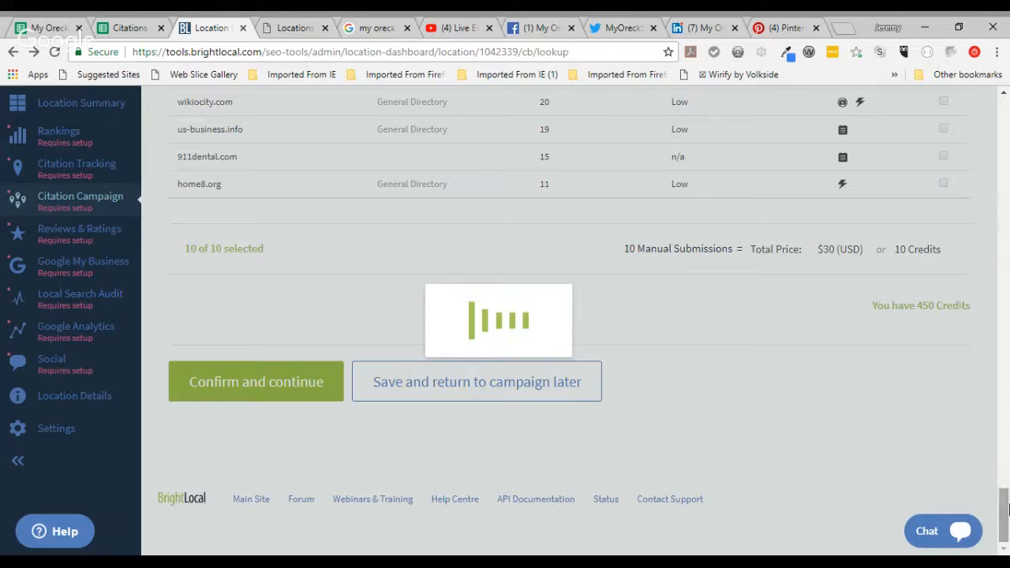
{"action": "scroll", "coordinate": [1006, 519], "scroll_direction": "up", "scroll_amount": 7}
{"action": "scroll", "coordinate": [1006, 520], "scroll_direction": "up", "scroll_amount": 5}
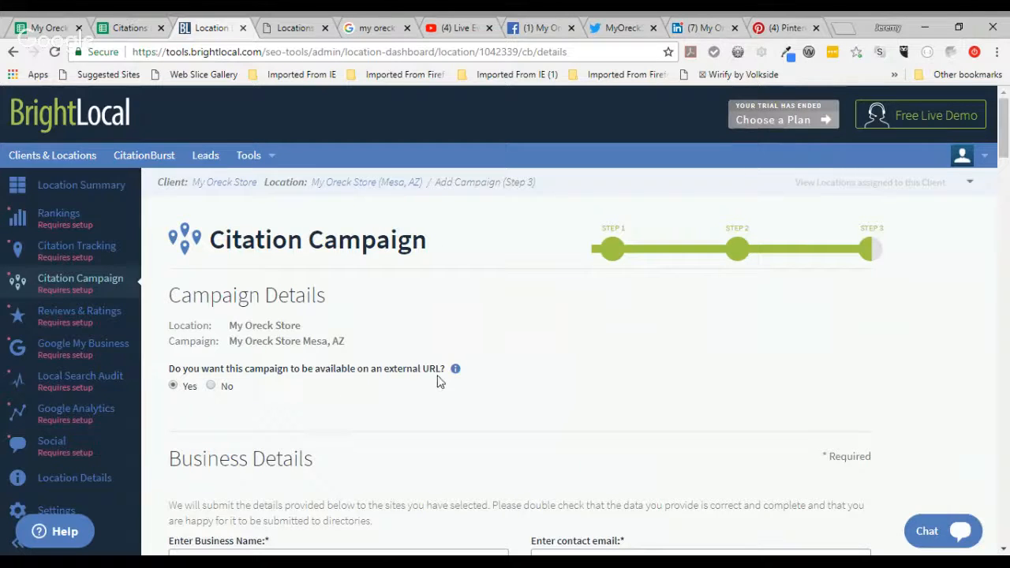
{"action": "mouse_move", "coordinate": [457, 374]}
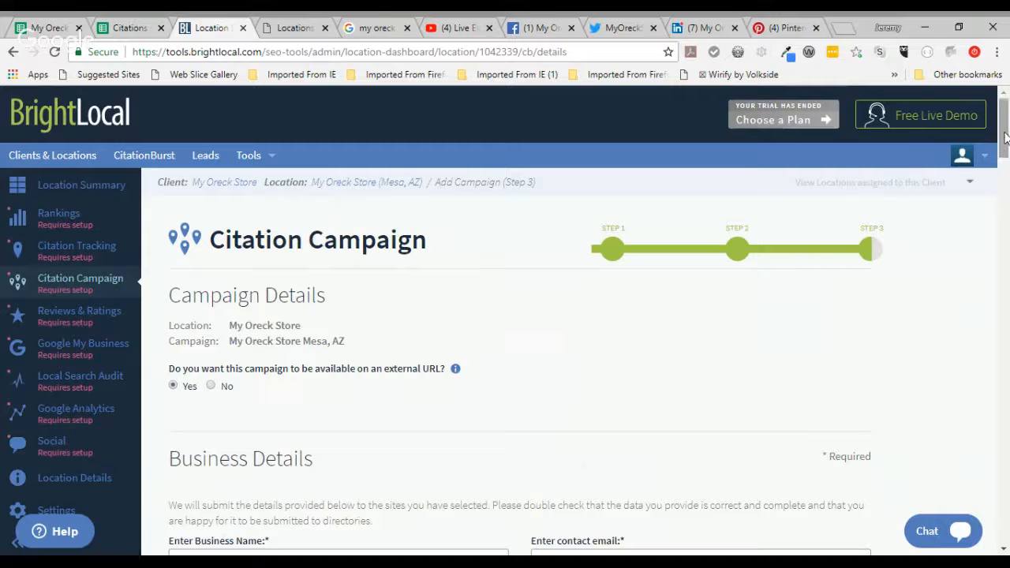
{"action": "scroll", "coordinate": [1007, 160], "scroll_direction": "down", "scroll_amount": 2}
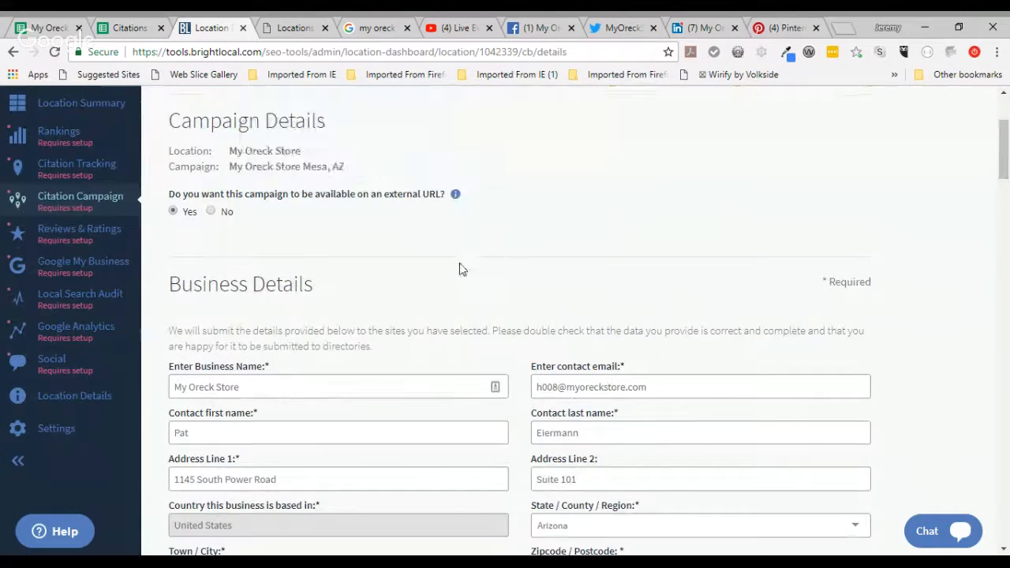
{"action": "scroll", "coordinate": [460, 263], "scroll_direction": "down", "scroll_amount": 2}
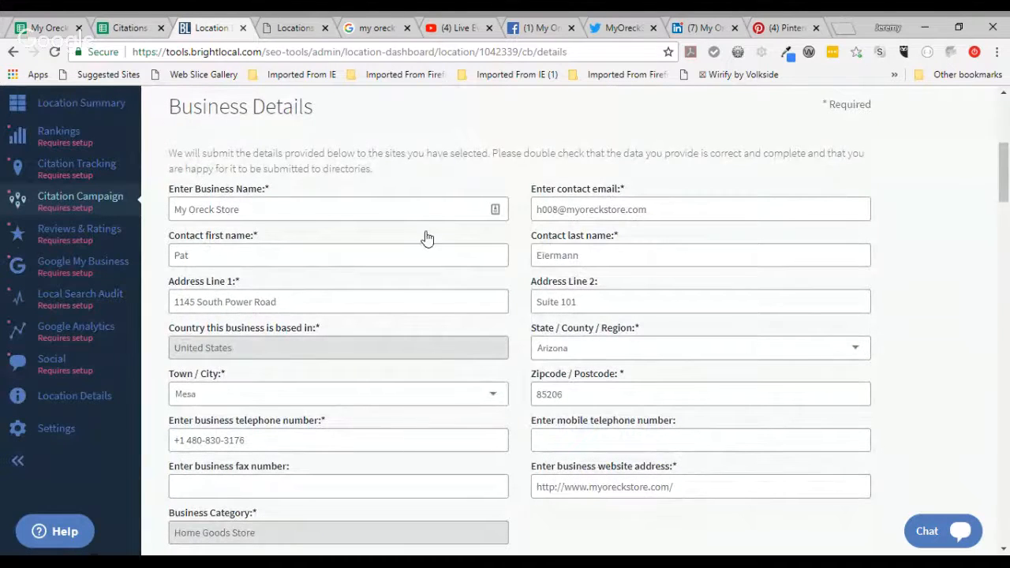
{"action": "scroll", "coordinate": [645, 135], "scroll_direction": "down", "scroll_amount": 1}
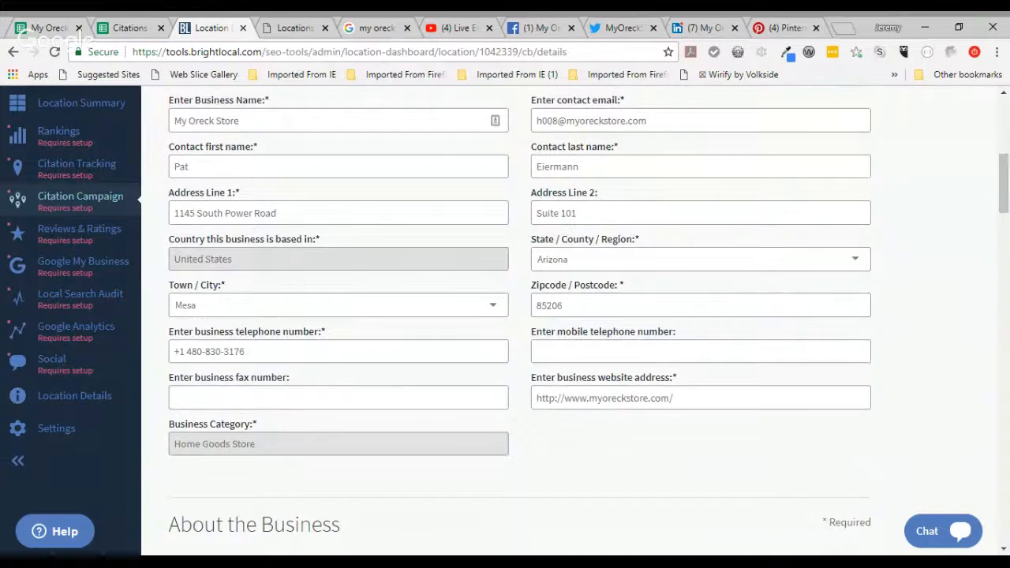
{"action": "scroll", "coordinate": [505, 316], "scroll_direction": "down", "scroll_amount": 1}
{"action": "scroll", "coordinate": [794, 171], "scroll_direction": "down", "scroll_amount": 1}
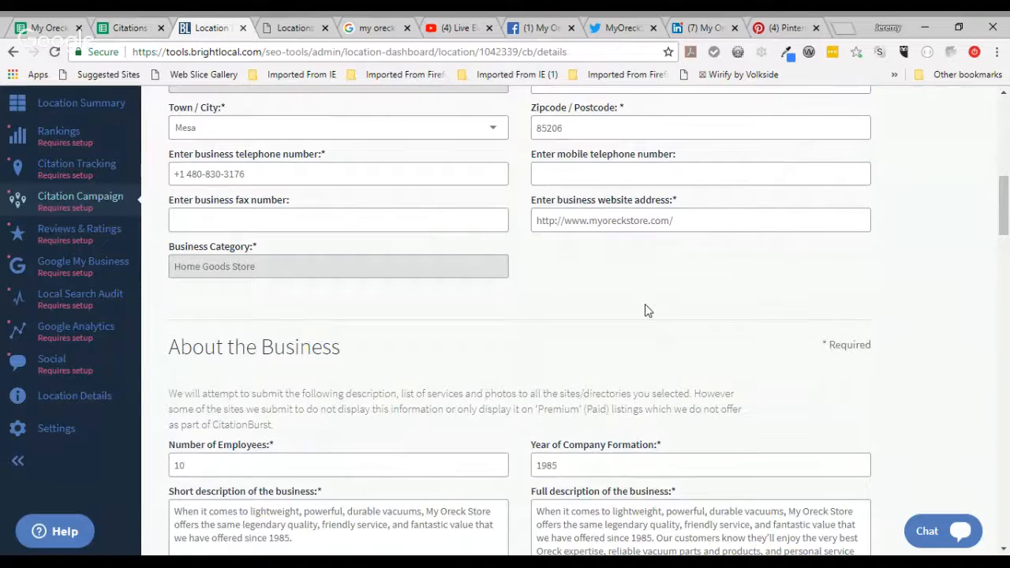
{"action": "scroll", "coordinate": [645, 306], "scroll_direction": "down", "scroll_amount": 1}
{"action": "scroll", "coordinate": [644, 306], "scroll_direction": "down", "scroll_amount": 3}
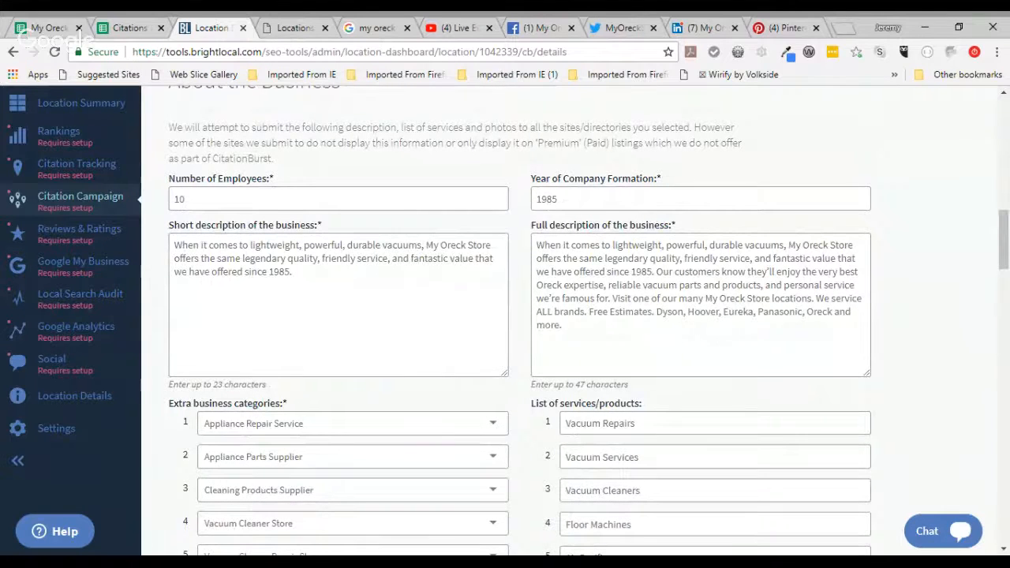
{"action": "scroll", "coordinate": [505, 321], "scroll_direction": "down", "scroll_amount": 2}
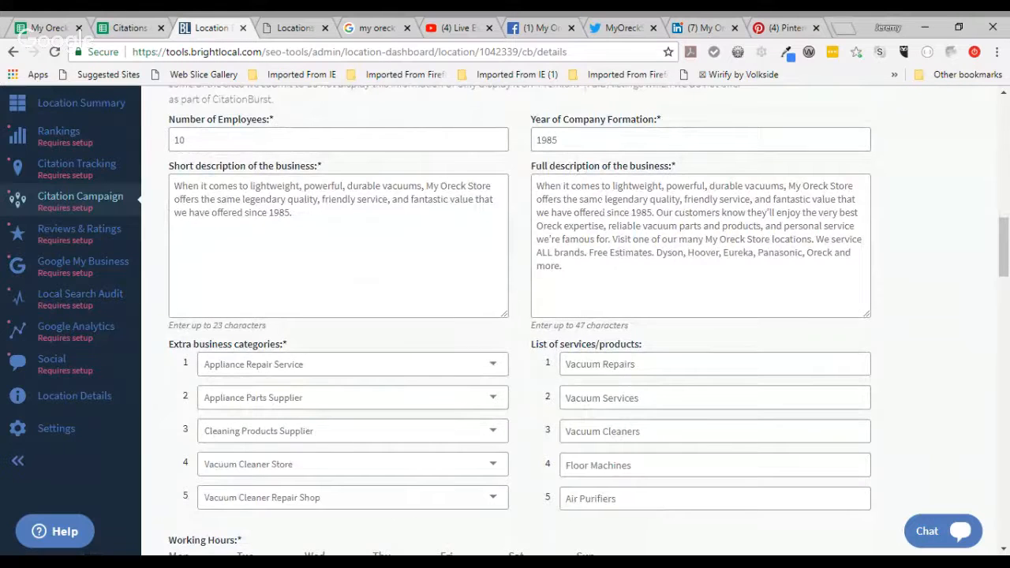
{"action": "scroll", "coordinate": [602, 200], "scroll_direction": "down", "scroll_amount": 1}
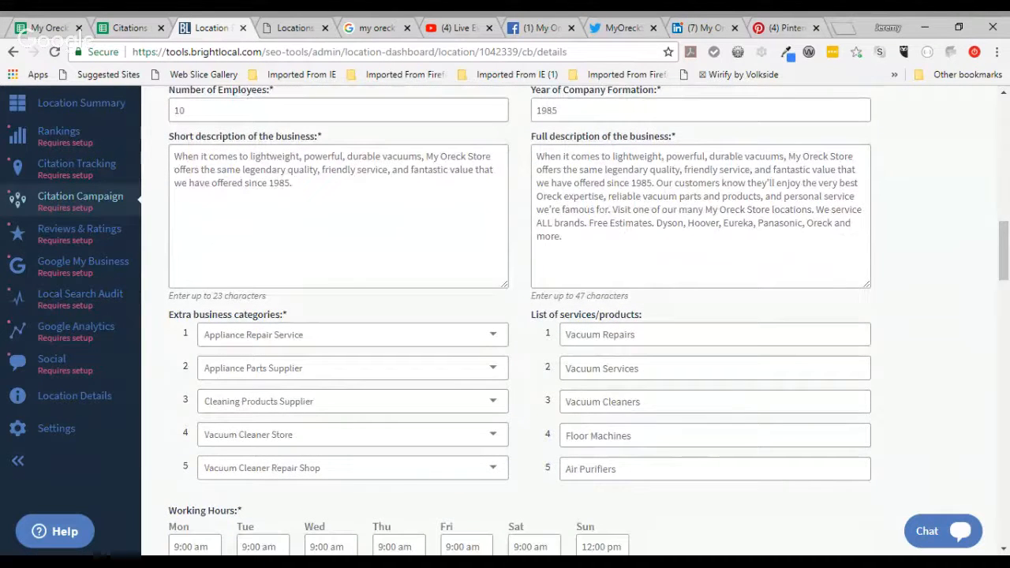
{"action": "scroll", "coordinate": [575, 321], "scroll_direction": "down", "scroll_amount": 5}
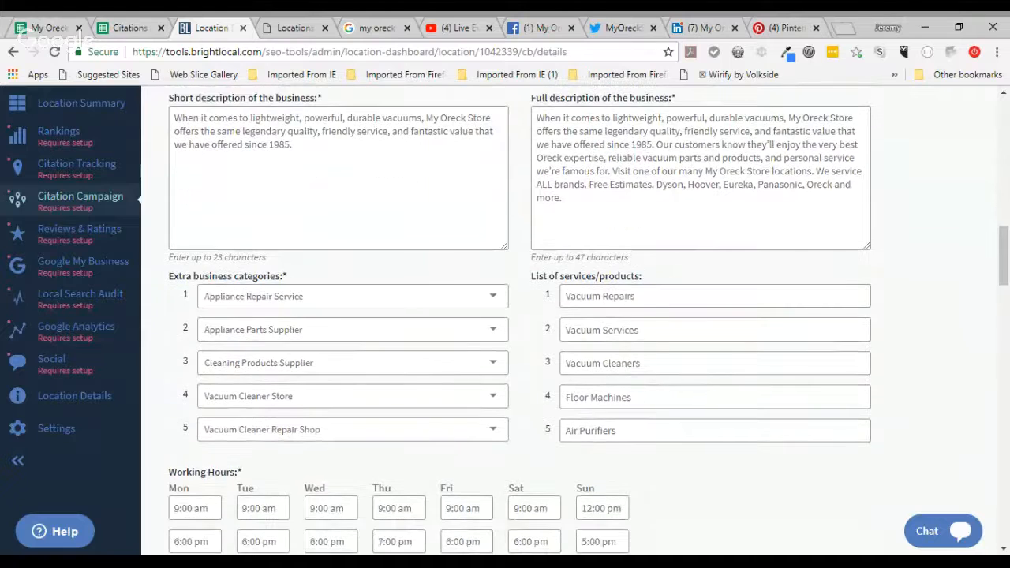
{"action": "scroll", "coordinate": [599, 211], "scroll_direction": "down", "scroll_amount": 1}
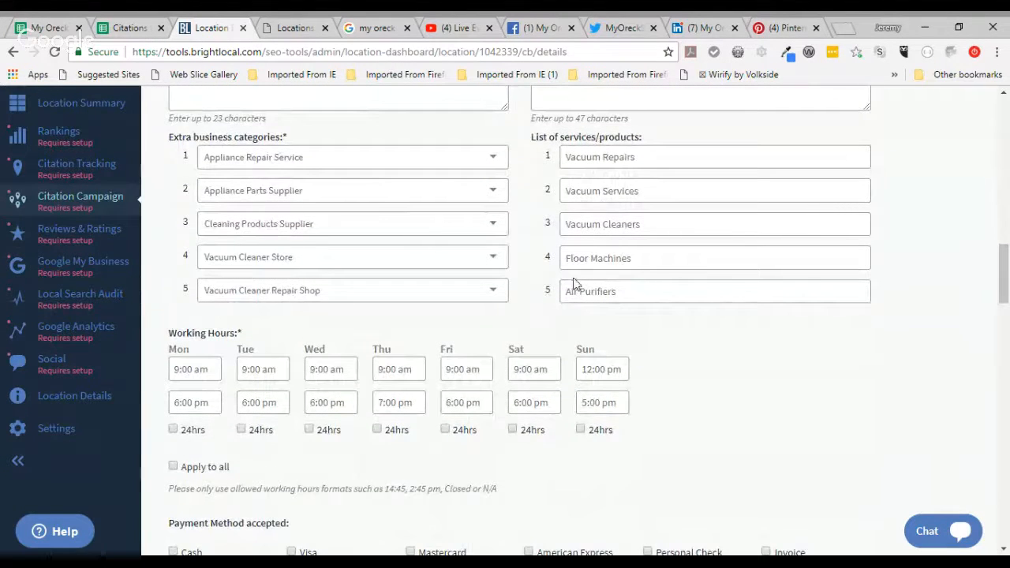
{"action": "scroll", "coordinate": [773, 342], "scroll_direction": "down", "scroll_amount": 6}
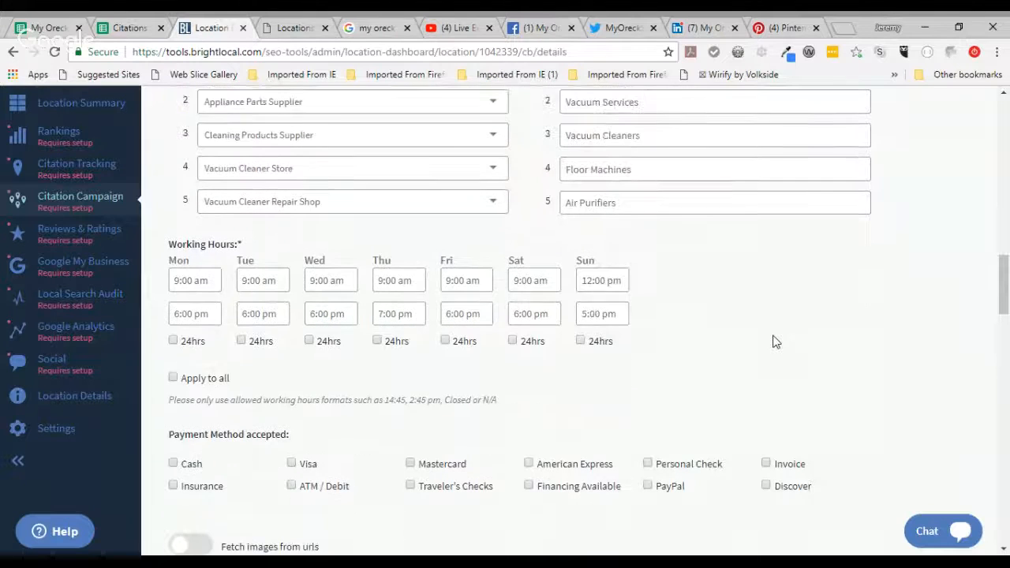
{"action": "scroll", "coordinate": [774, 342], "scroll_direction": "down", "scroll_amount": 1}
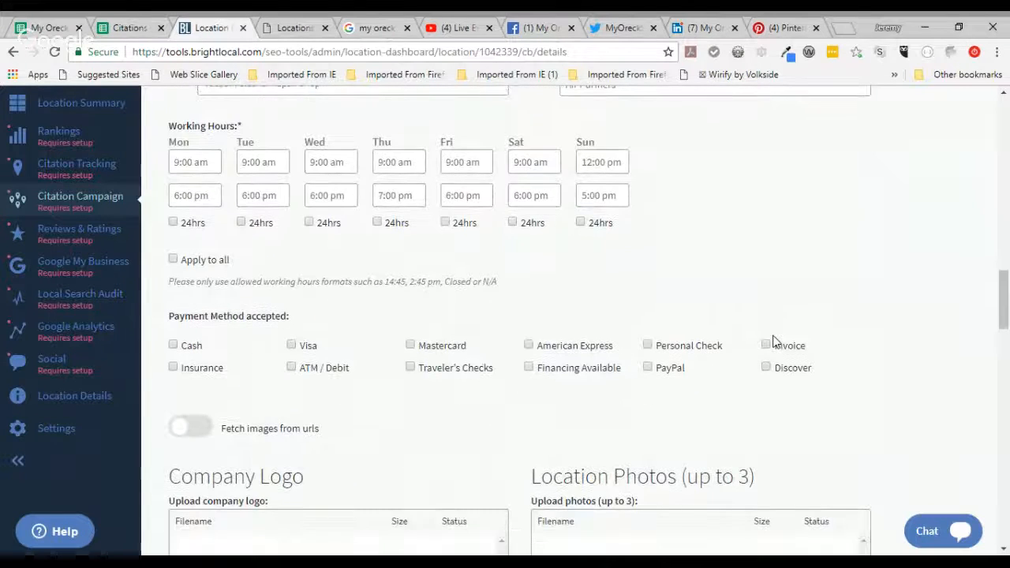
{"action": "scroll", "coordinate": [773, 342], "scroll_direction": "down", "scroll_amount": 9}
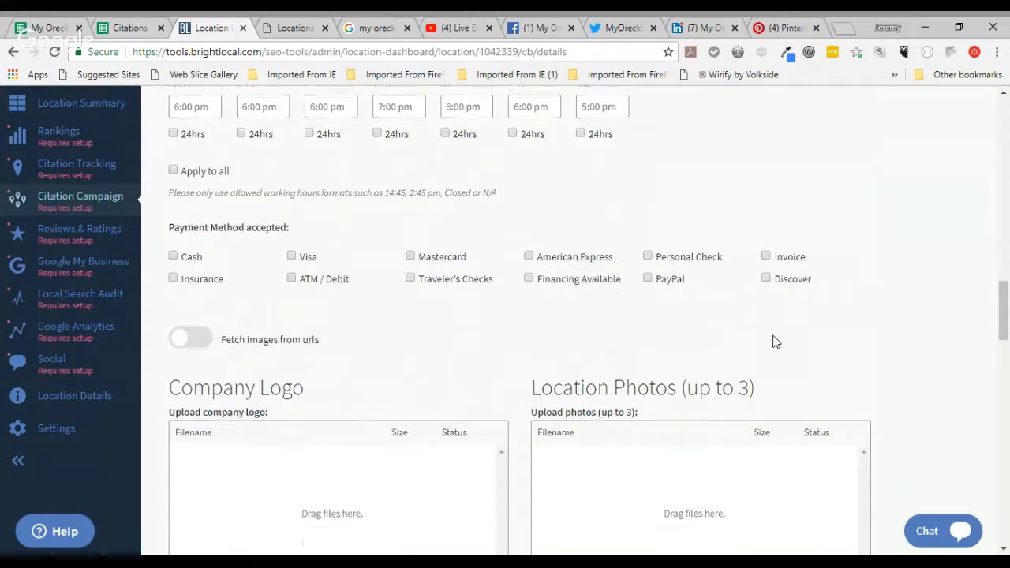
{"action": "scroll", "coordinate": [773, 342], "scroll_direction": "down", "scroll_amount": 3}
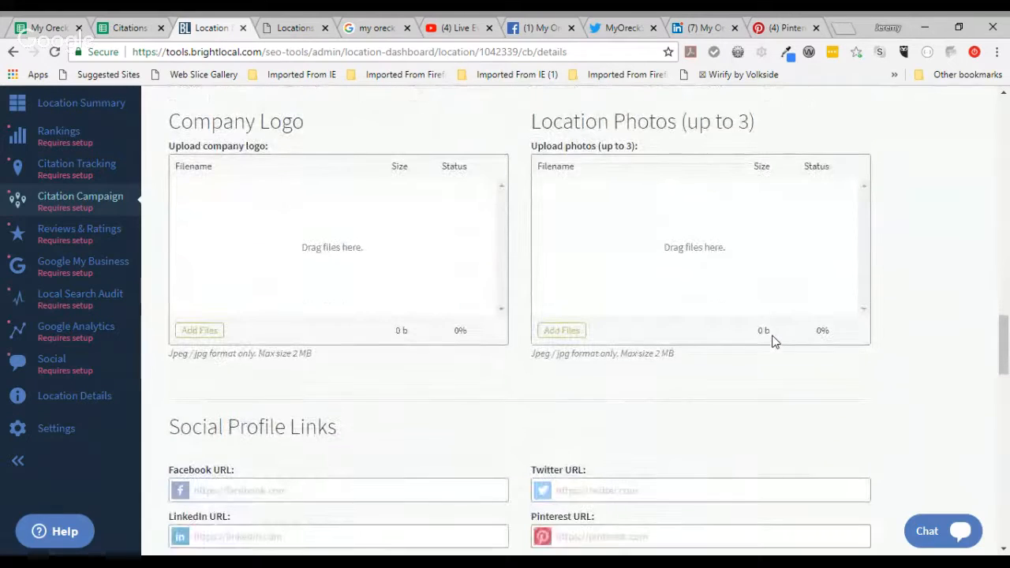
Step: Upload the My Oreck Store company logo and two location photos
{"action": "left_click", "coordinate": [210, 336]}
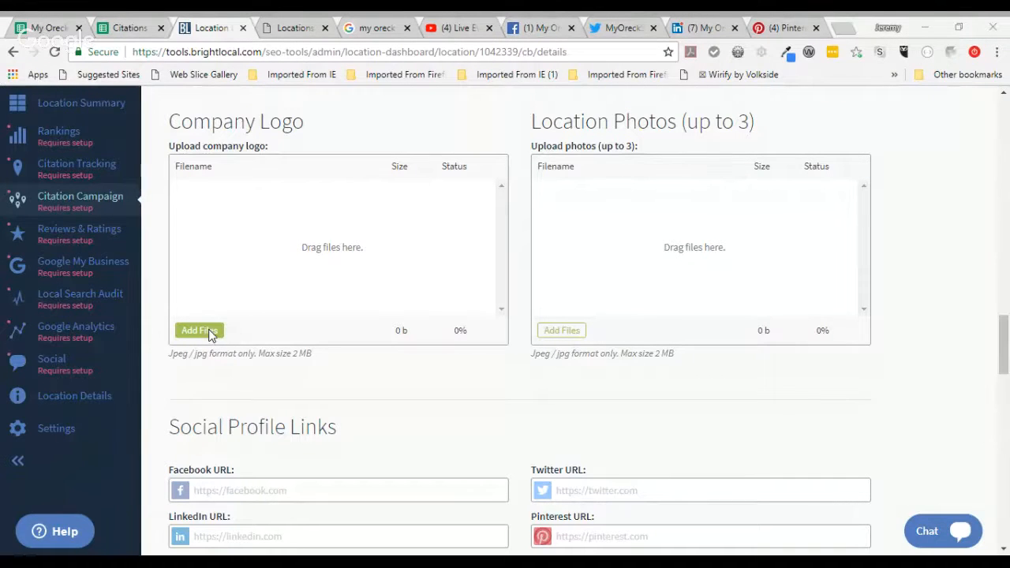
{"action": "left_click", "coordinate": [488, 431]}
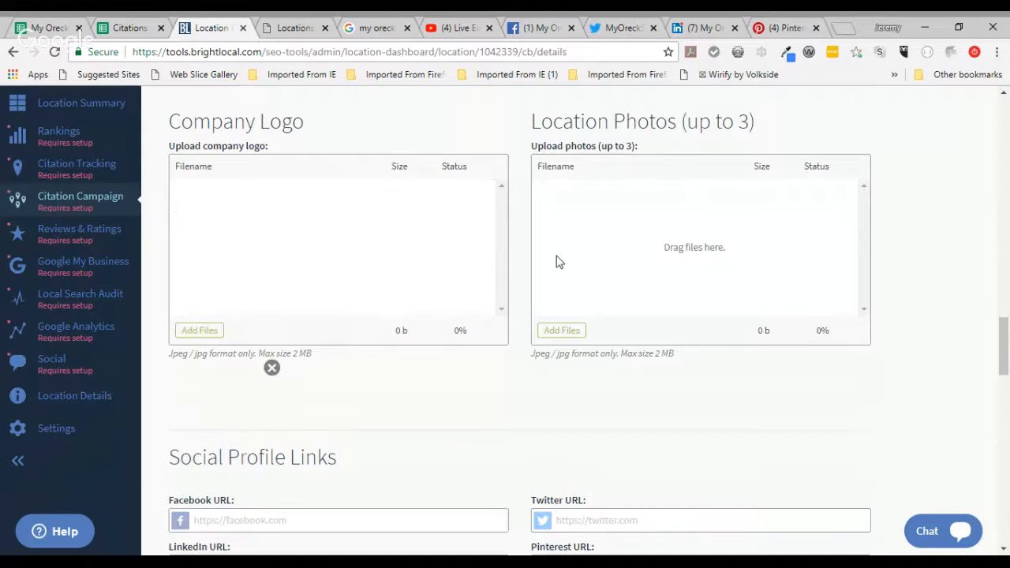
{"action": "left_click", "coordinate": [562, 331]}
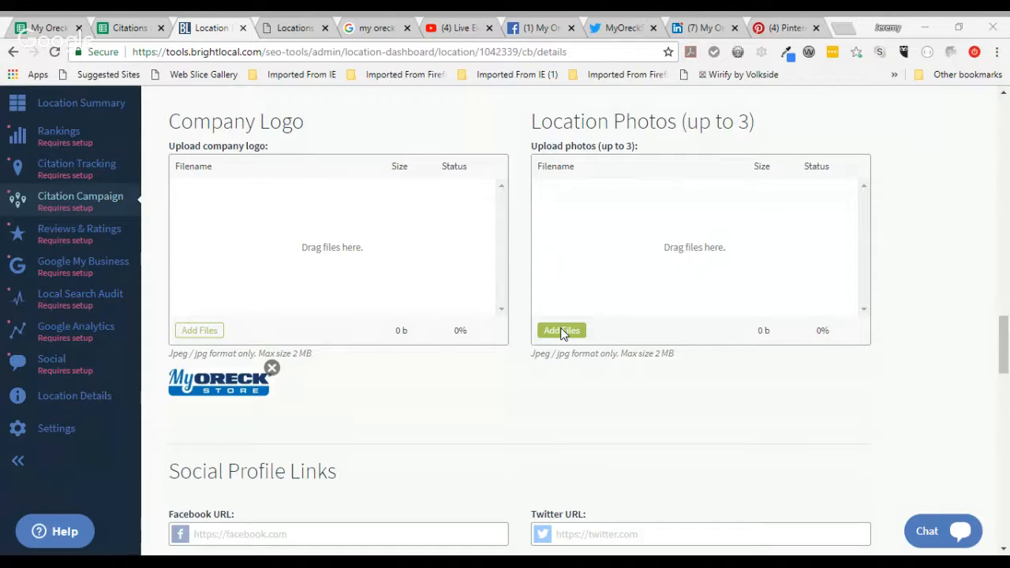
{"action": "left_click", "coordinate": [481, 428]}
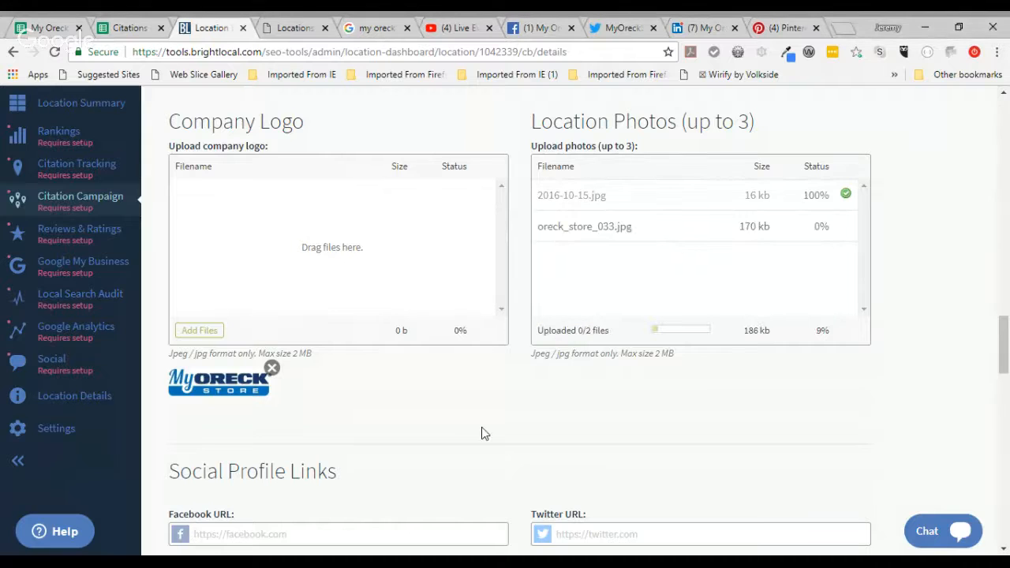
Step: Move down to the Facebook URL field and bring up the store's Facebook page
{"action": "scroll", "coordinate": [481, 427], "scroll_direction": "down", "scroll_amount": 2}
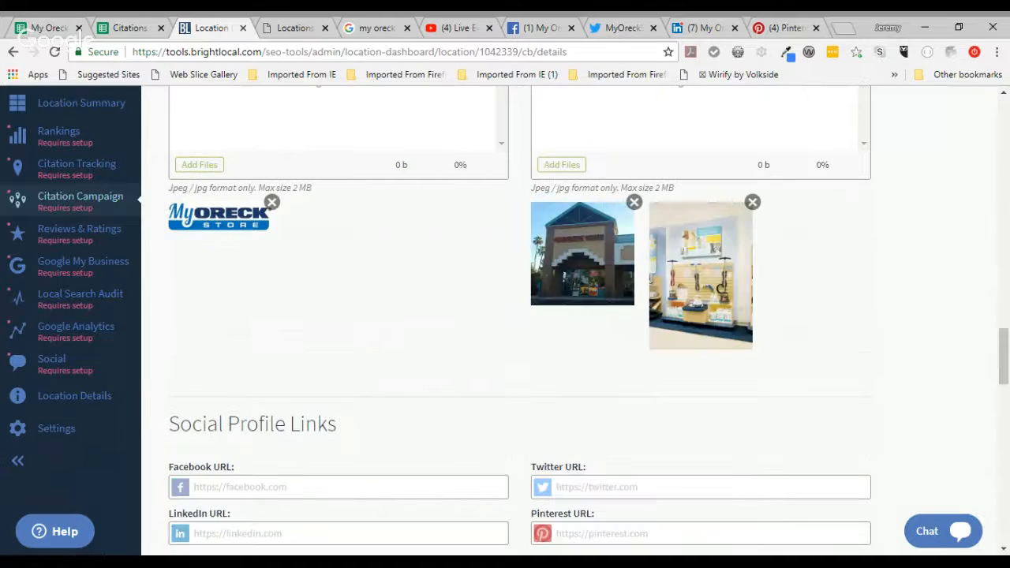
{"action": "scroll", "coordinate": [321, 253], "scroll_direction": "down", "scroll_amount": 4}
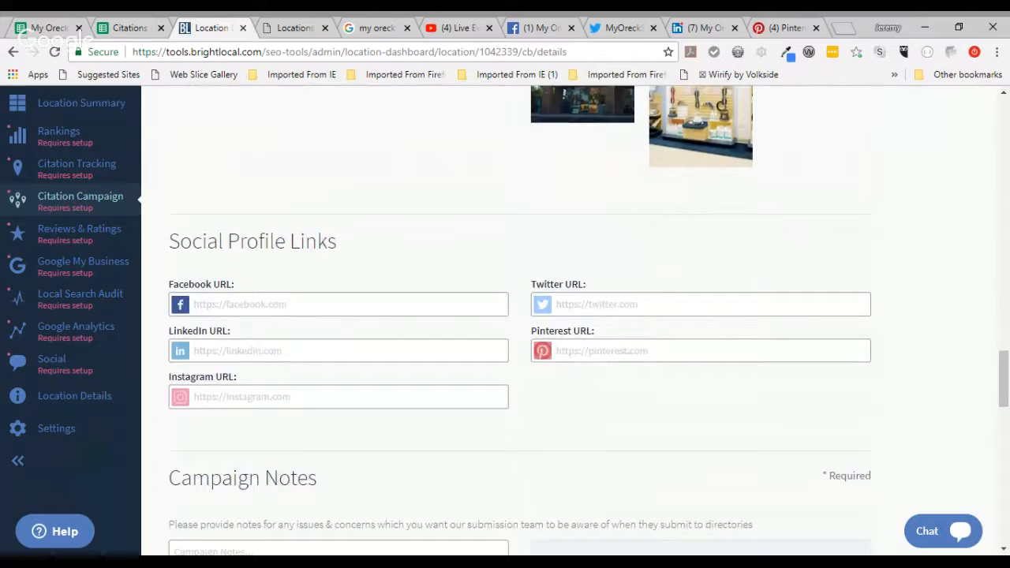
{"action": "left_click", "coordinate": [310, 305]}
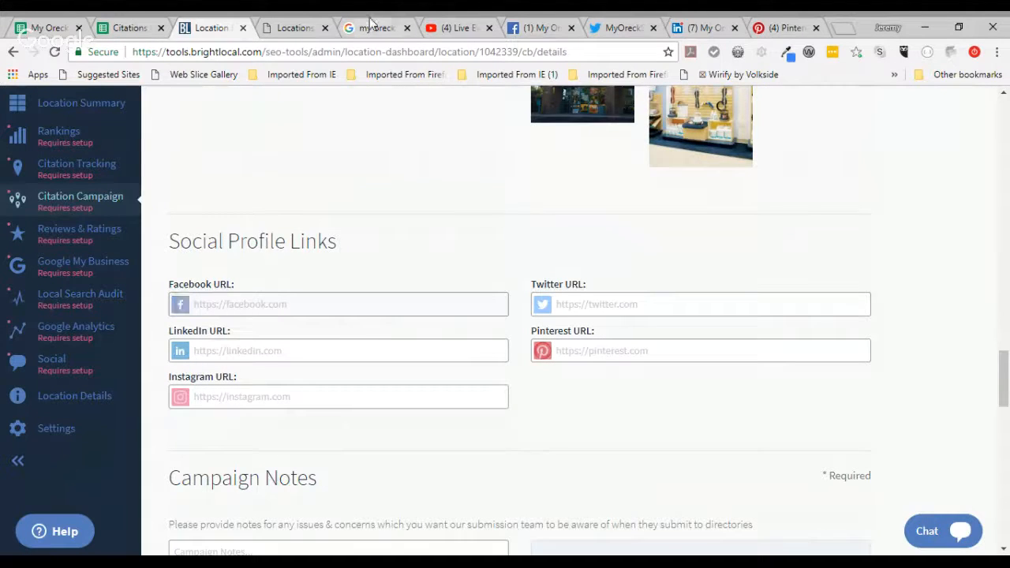
{"action": "left_click", "coordinate": [535, 26]}
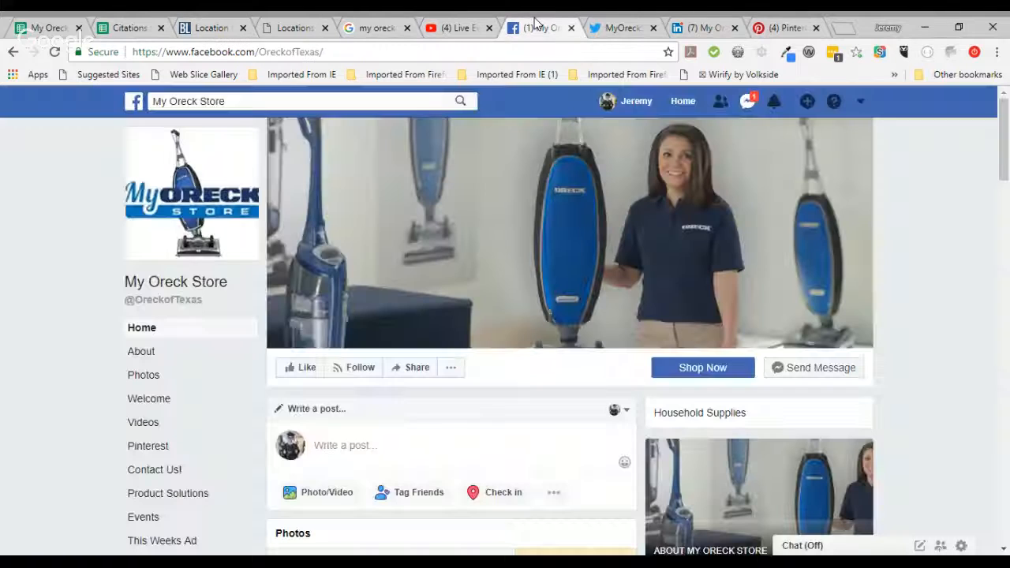
Step: Copy the store's Facebook and Twitter page addresses into their URL fields
{"action": "left_click", "coordinate": [229, 51]}
{"action": "key", "text": "ctrl+c"}
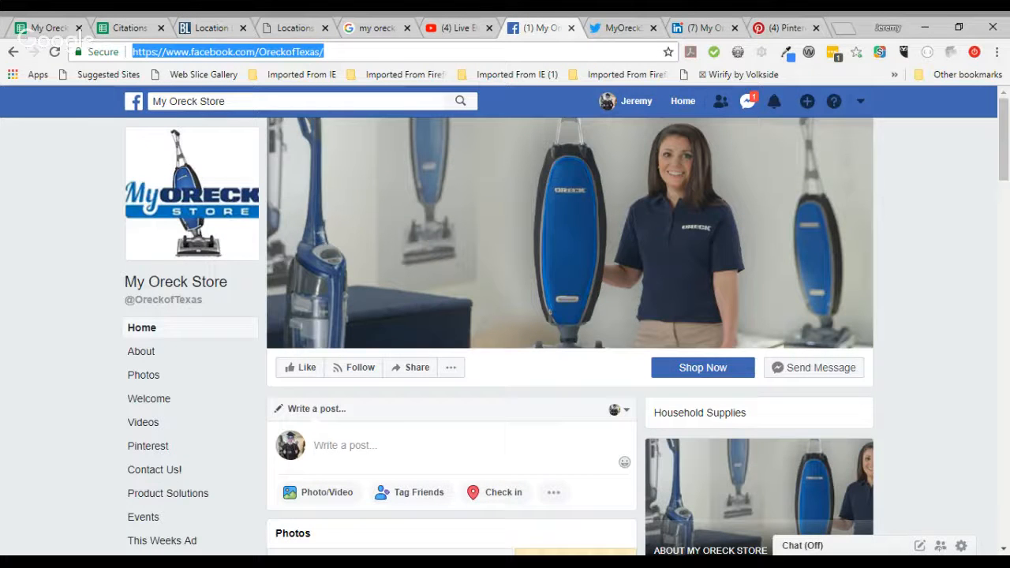
{"action": "left_click", "coordinate": [210, 26]}
{"action": "left_click", "coordinate": [339, 304]}
{"action": "key", "text": "ctrl+v"}
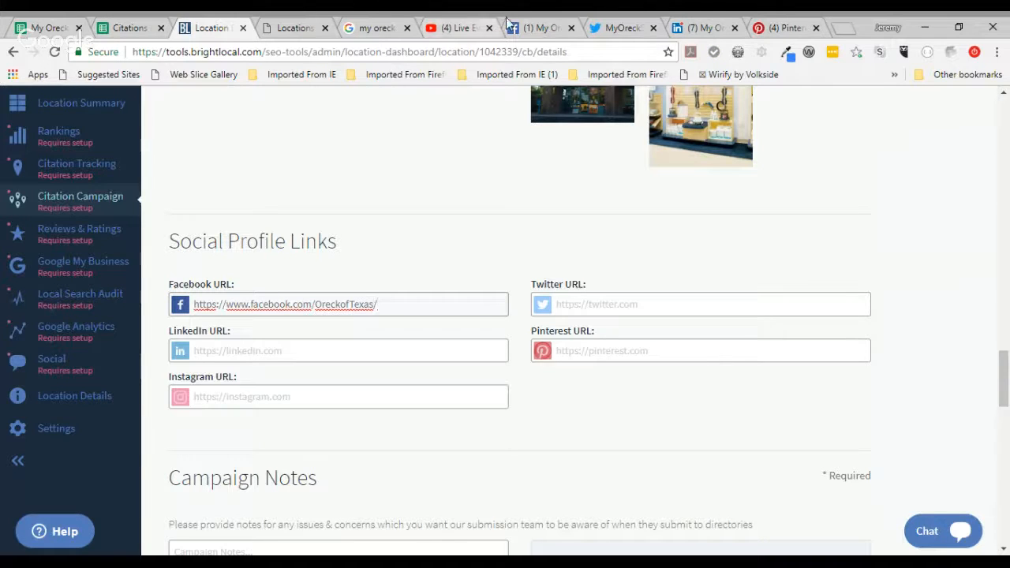
{"action": "left_click", "coordinate": [608, 23]}
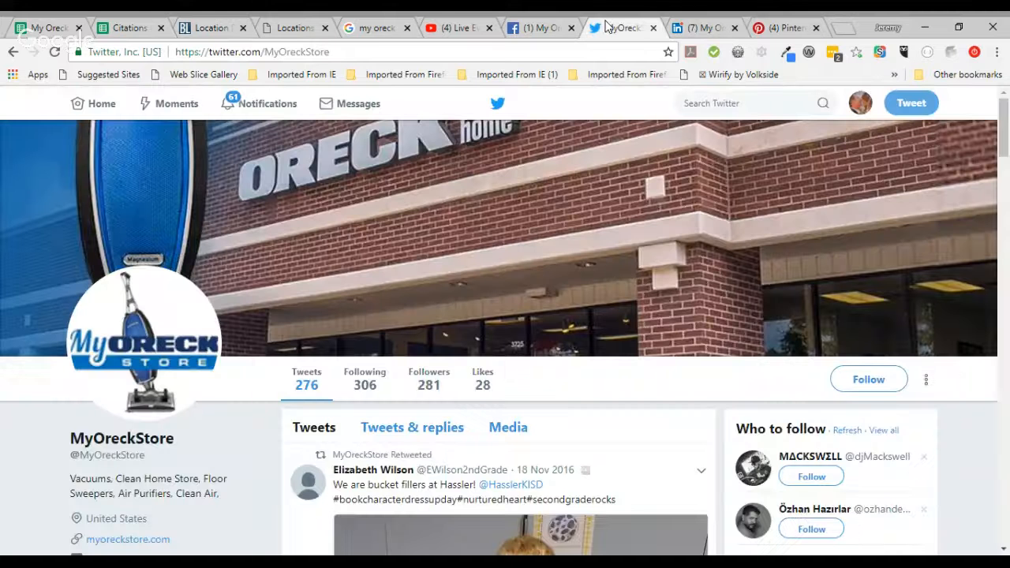
{"action": "left_click", "coordinate": [261, 52]}
{"action": "key", "text": "ctrl+c"}
{"action": "left_click", "coordinate": [211, 28]}
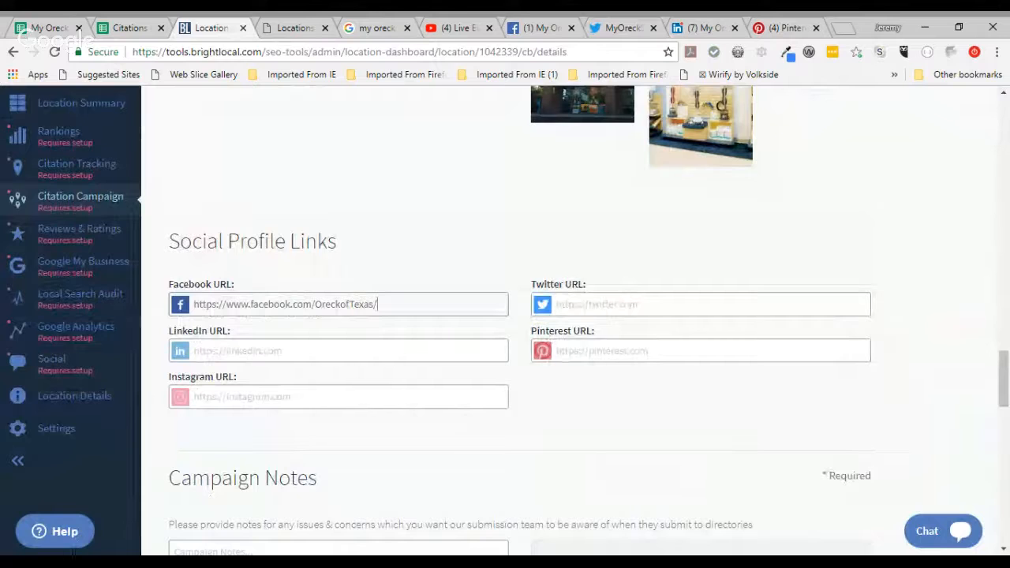
{"action": "left_click", "coordinate": [622, 305]}
{"action": "key", "text": "ctrl+v"}
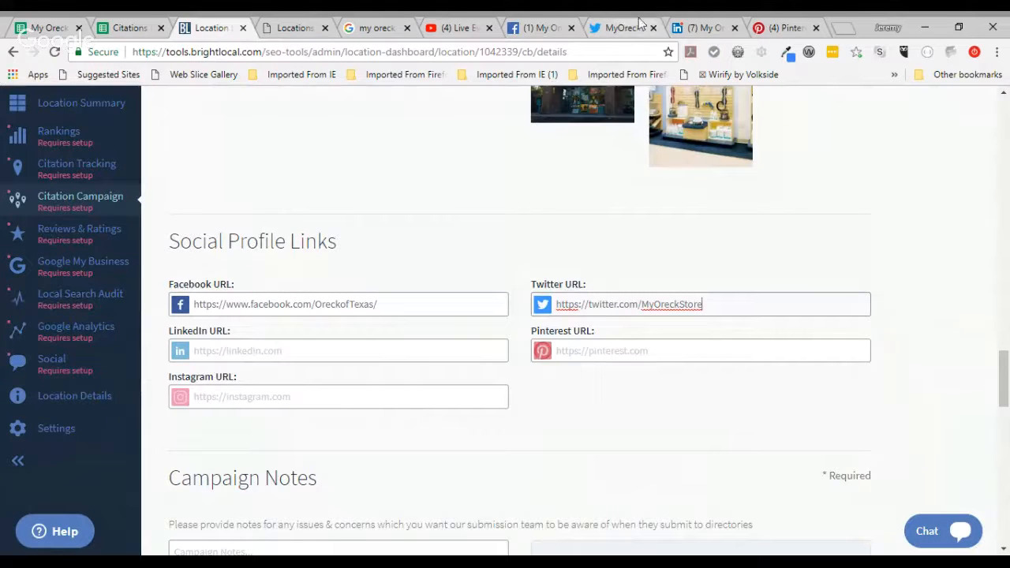
Step: Copy the store's LinkedIn and Pinterest page addresses into their URL fields
{"action": "left_click", "coordinate": [677, 27]}
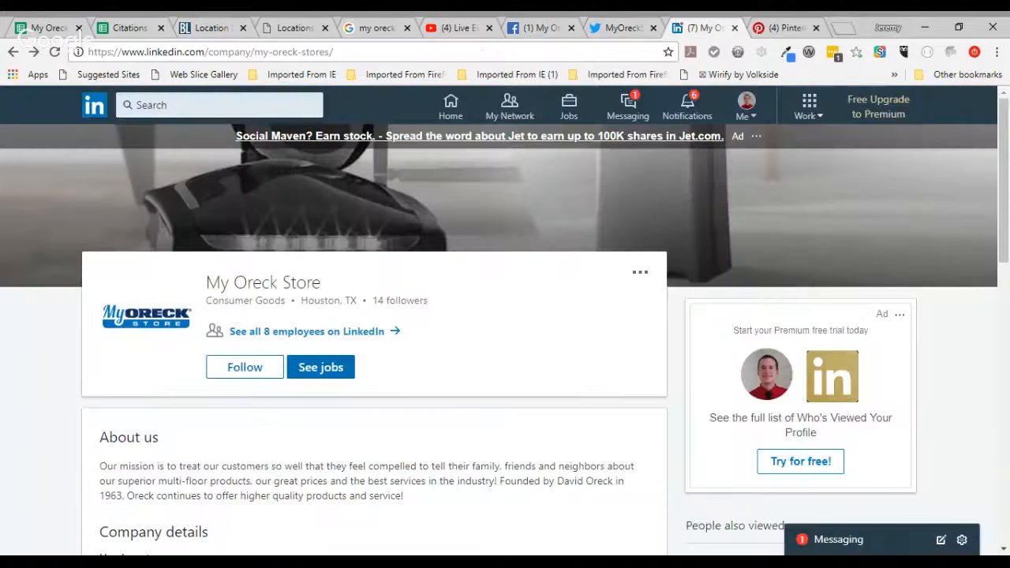
{"action": "left_click", "coordinate": [335, 53]}
{"action": "key", "text": "ctrl+c"}
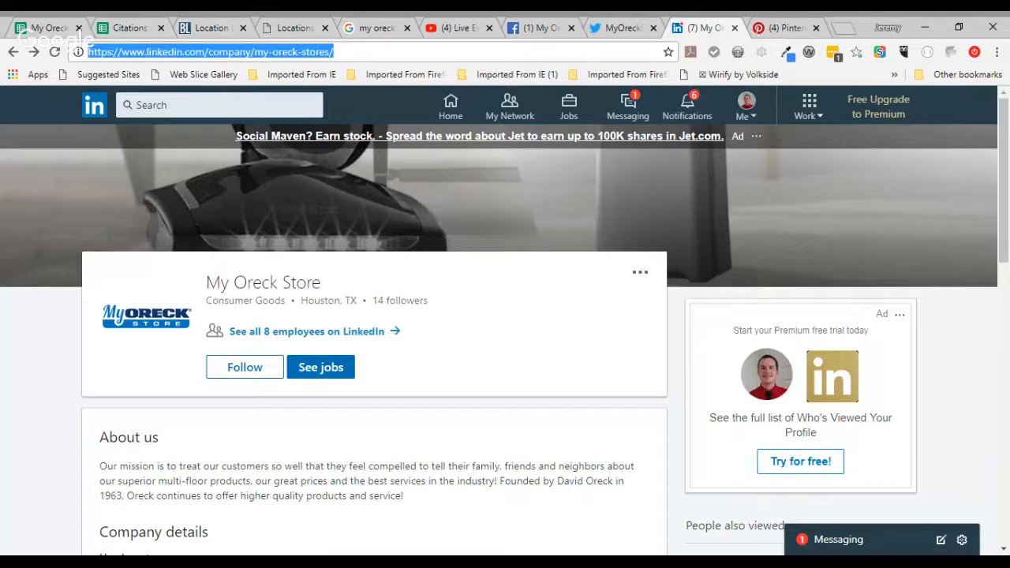
{"action": "left_click", "coordinate": [207, 28]}
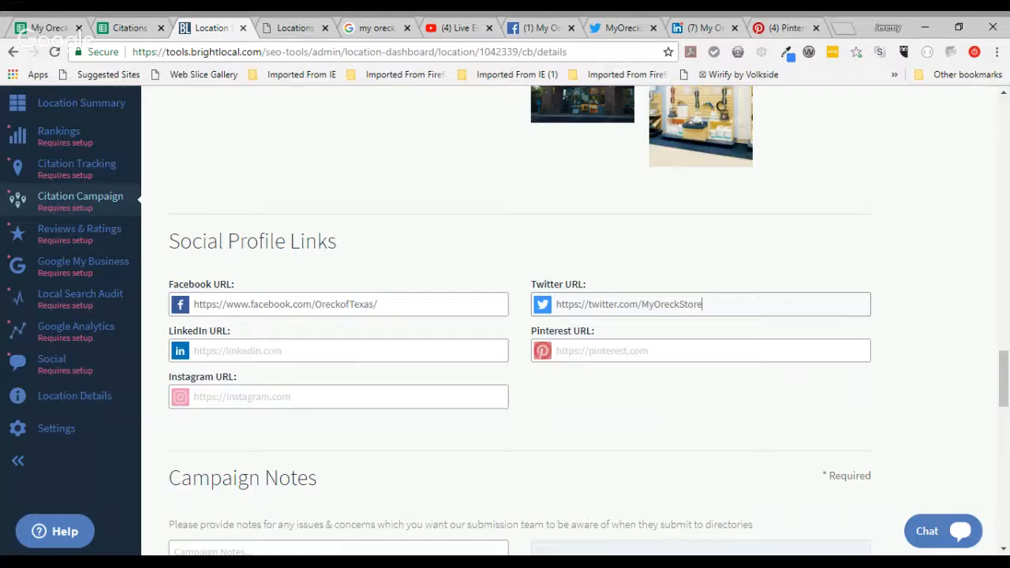
{"action": "key", "text": "Tab"}
{"action": "key", "text": "ctrl+v"}
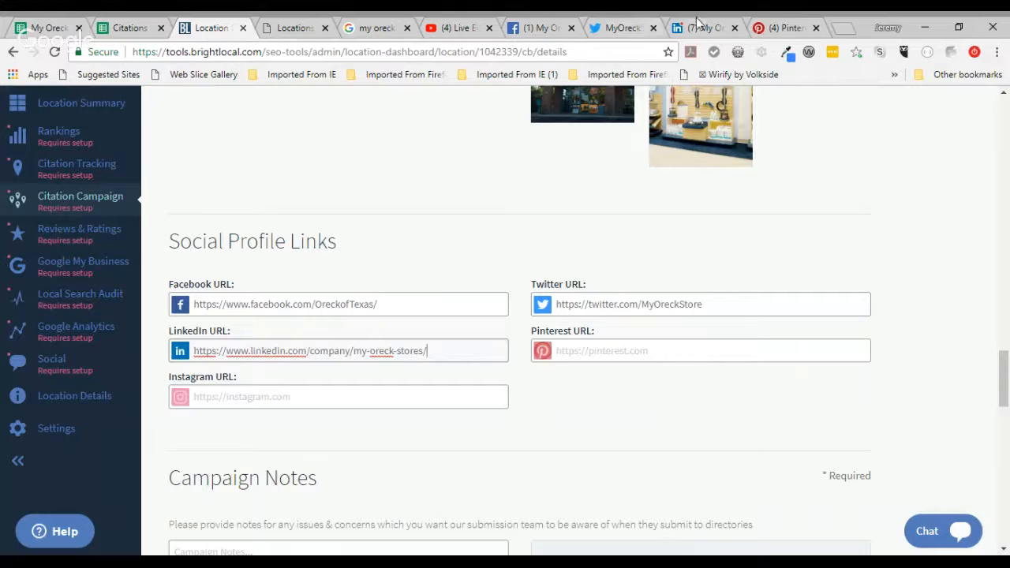
{"action": "left_click", "coordinate": [785, 28]}
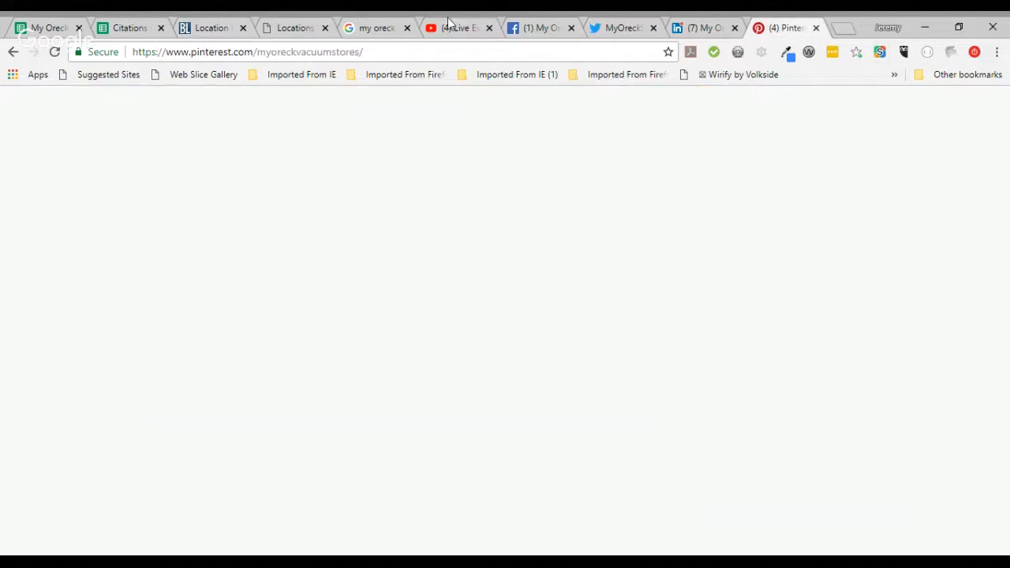
{"action": "key", "text": "ctrl+l"}
{"action": "key", "text": "ctrl+c"}
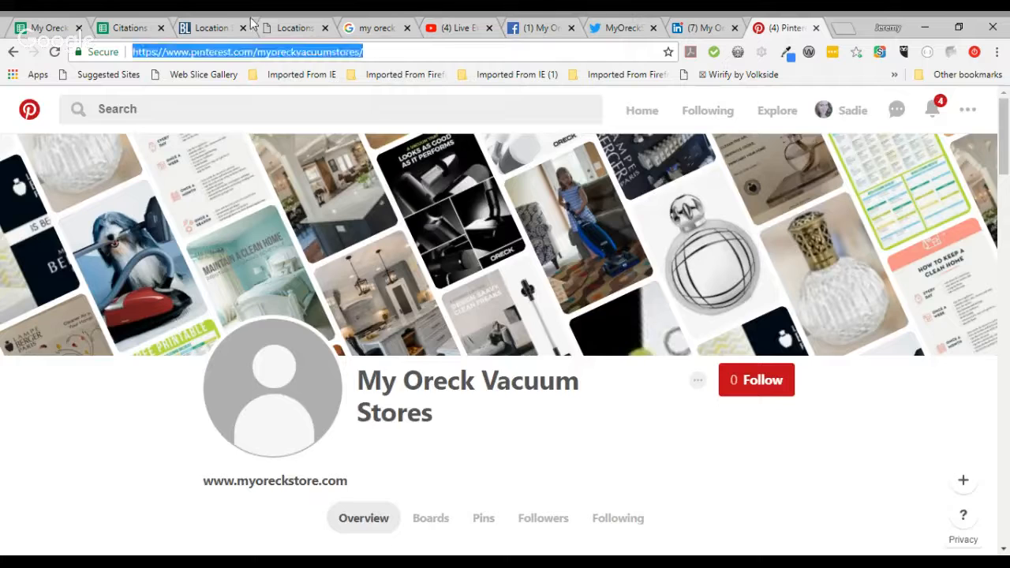
{"action": "left_click", "coordinate": [212, 27]}
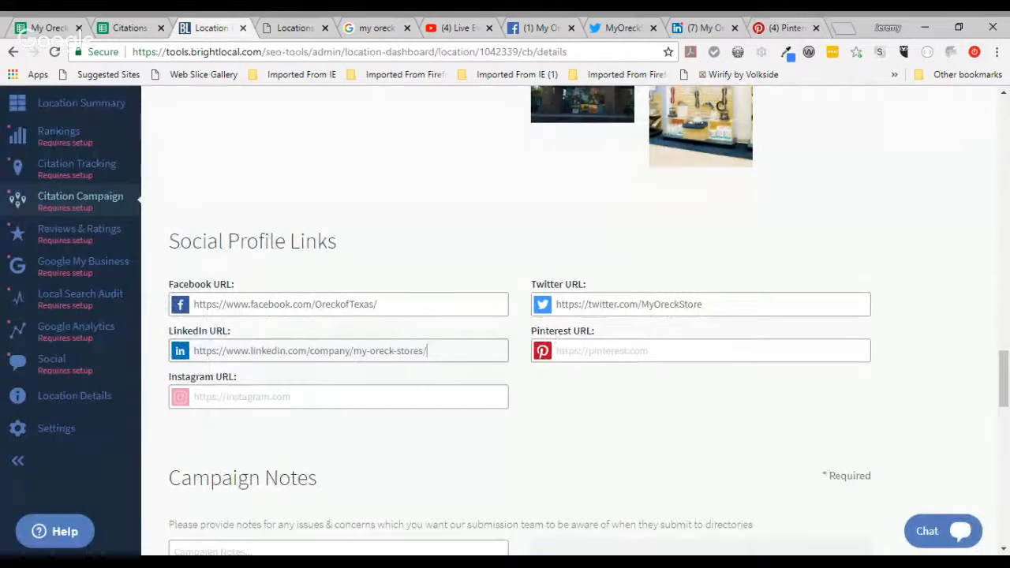
{"action": "left_click", "coordinate": [701, 351]}
{"action": "key", "text": "ctrl+v"}
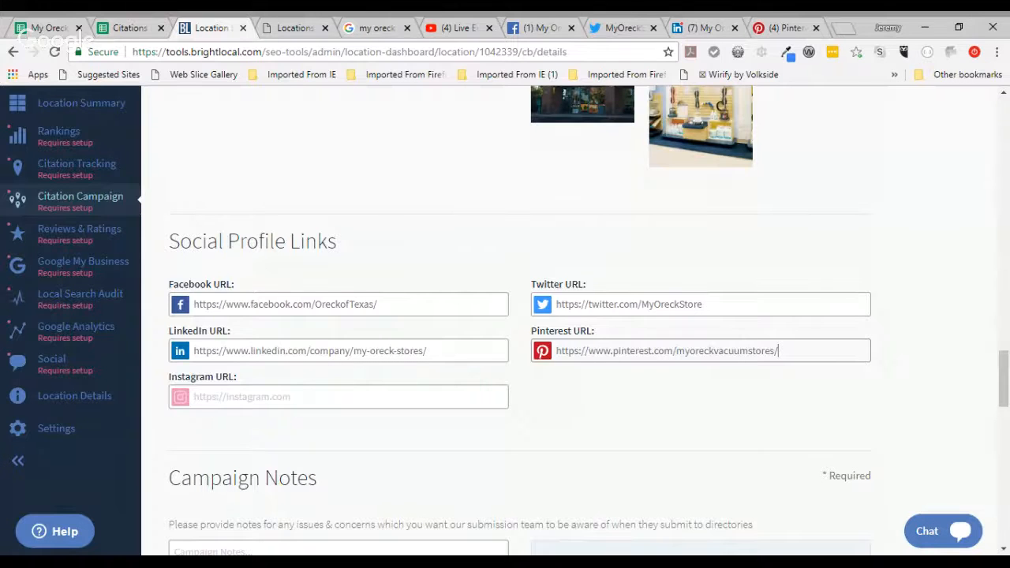
Step: Enter the Campaign Notes text 'Some citations do not list Suite 101. Please watch out for this and update it. Thanks!'
{"action": "scroll", "coordinate": [505, 315], "scroll_direction": "down", "scroll_amount": 3}
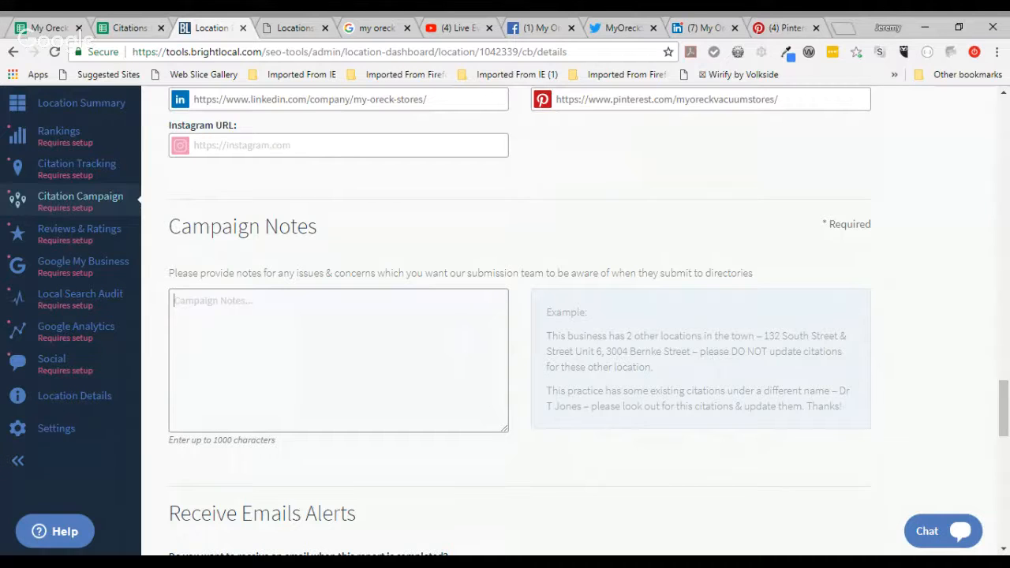
{"action": "type", "text": "Many"}
{"action": "key", "text": "BackSpace"}
{"action": "key", "text": "BackSpace"}
{"action": "key", "text": "BackSpace"}
{"action": "key", "text": "BackSpace"}
{"action": "key", "text": "BackSpace"}
{"action": "type", "text": "Some citations do not th"}
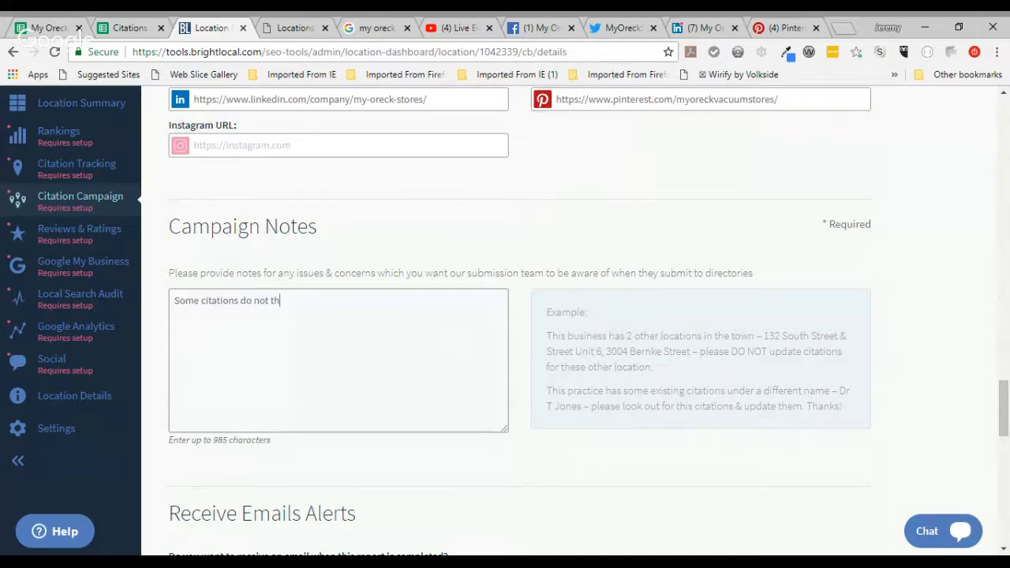
{"action": "key", "text": "BackSpace"}
{"action": "key", "text": "BackSpace"}
{"action": "type", "text": "list"}
{"action": "type", "text": "Sute"}
{"action": "key", "text": "BackSpace"}
{"action": "key", "text": "BackSpace"}
{"action": "type", "text": "ite 101. Please "}
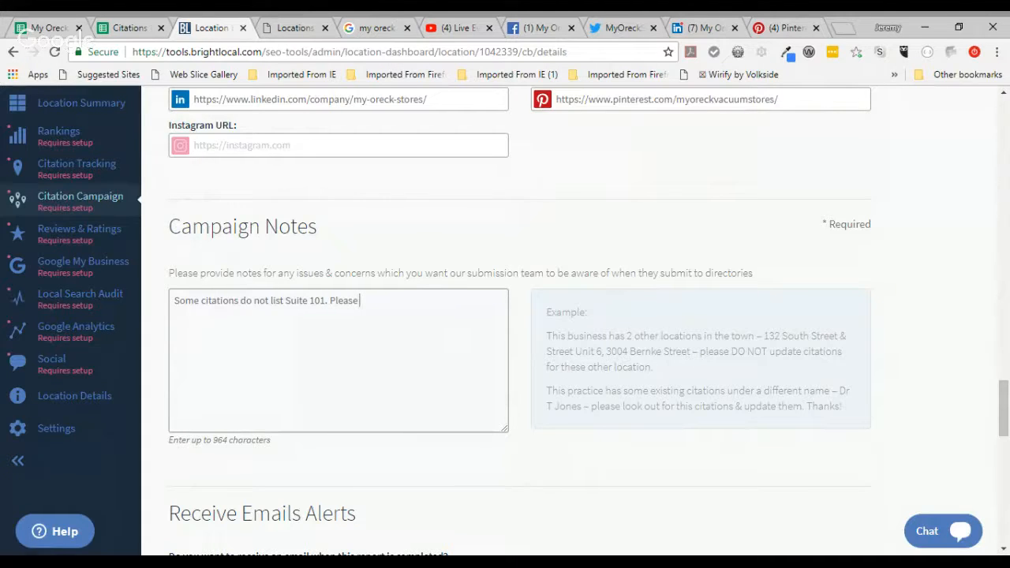
{"action": "type", "text": "watch out for this and upd"}
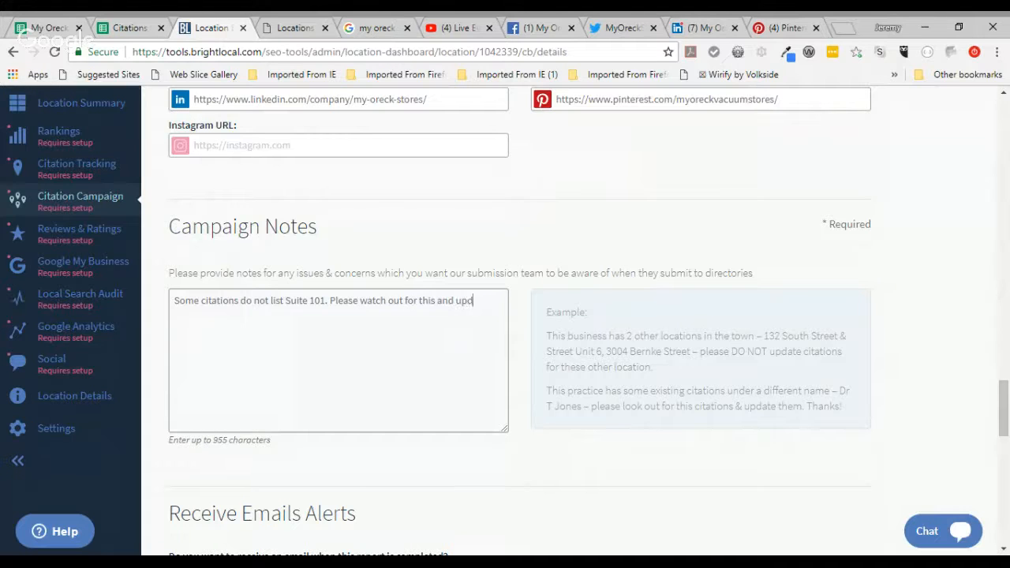
{"action": "type", "text": "ate it. Thanks!"}
{"action": "scroll", "coordinate": [520, 316], "scroll_direction": "down", "scroll_amount": 2}
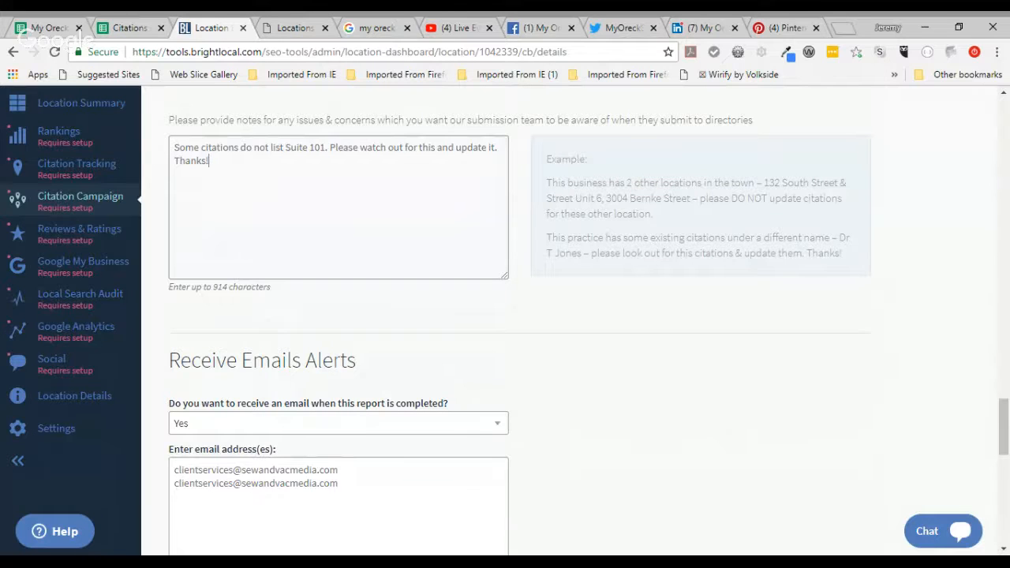
Step: Delete the duplicated second address from the alert email box
{"action": "scroll", "coordinate": [506, 316], "scroll_direction": "down", "scroll_amount": 2}
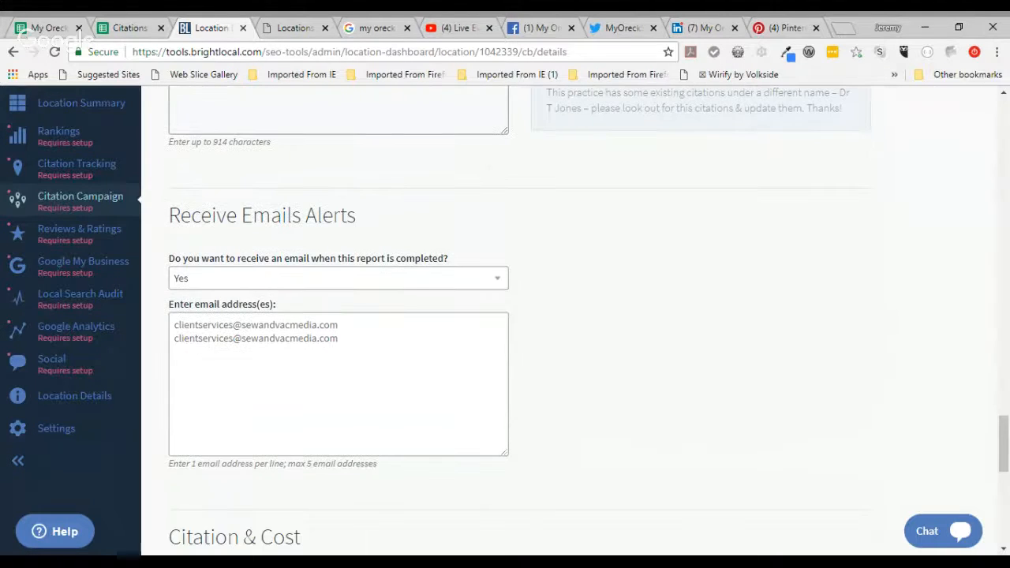
{"action": "left_click", "coordinate": [338, 358]}
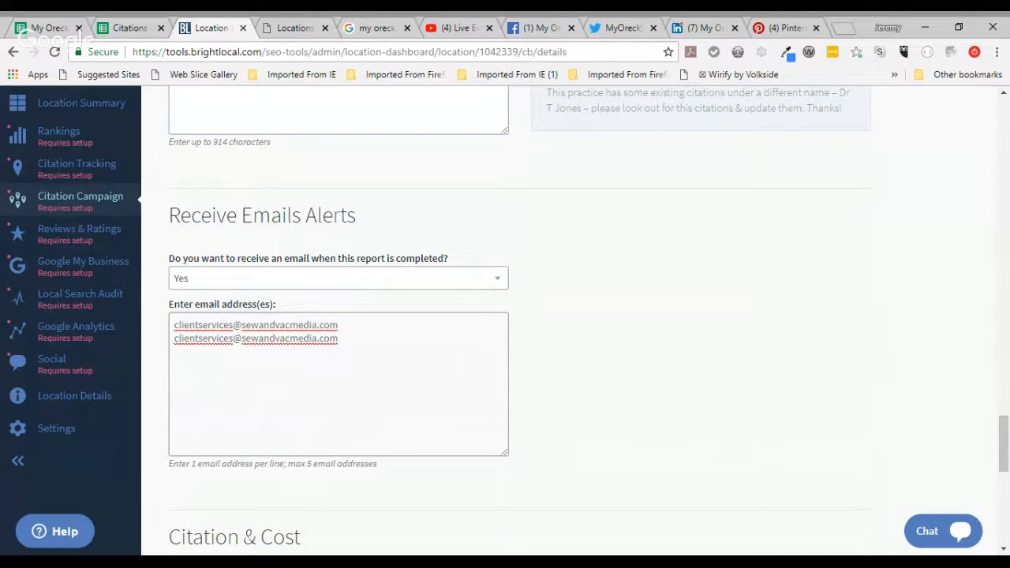
{"action": "key", "text": "BackSpace"}
{"action": "key", "text": "BackSpace"}
{"action": "key", "text": "BackSpace"}
{"action": "key", "text": "BackSpace"}
{"action": "key", "text": "BackSpace"}
{"action": "key", "text": "BackSpace"}
{"action": "key", "text": "BackSpace"}
{"action": "key", "text": "BackSpace"}
{"action": "key", "text": "BackSpace"}
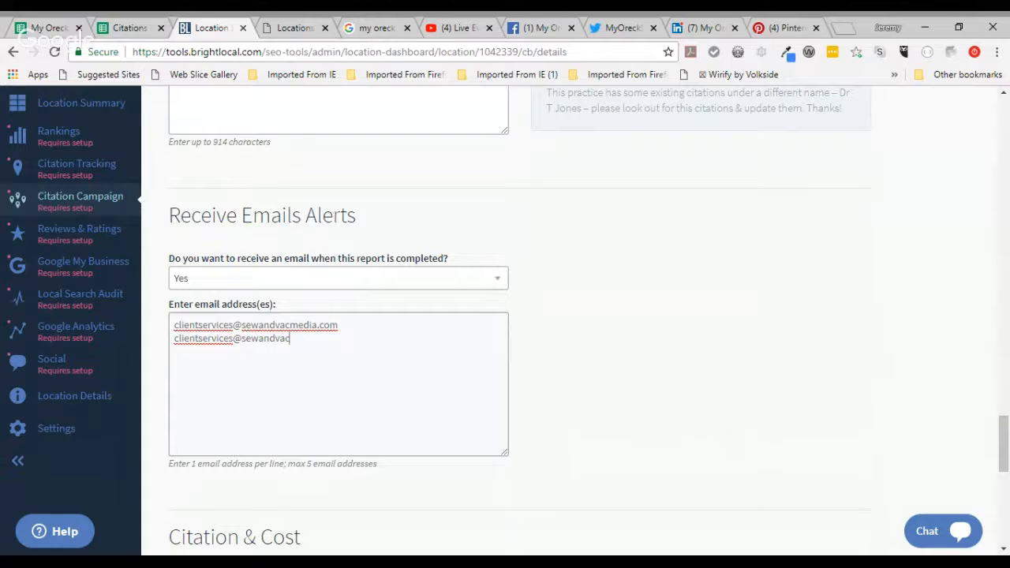
{"action": "key", "text": "BackSpace"}
{"action": "key", "text": "BackSpace"}
{"action": "key", "text": "BackSpace"}
{"action": "key", "text": "BackSpace"}
{"action": "key", "text": "BackSpace"}
{"action": "key", "text": "BackSpace"}
{"action": "key", "text": "BackSpace"}
{"action": "key", "text": "BackSpace"}
{"action": "key", "text": "BackSpace"}
{"action": "key", "text": "BackSpace"}
{"action": "key", "text": "BackSpace"}
{"action": "key", "text": "BackSpace"}
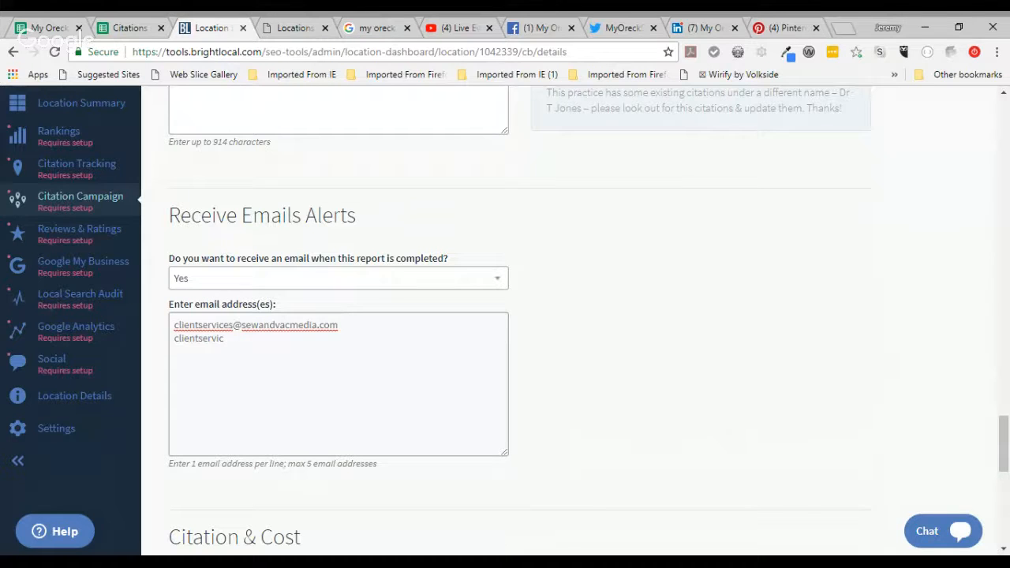
{"action": "key", "text": "BackSpace"}
{"action": "key", "text": "BackSpace"}
{"action": "key", "text": "BackSpace"}
{"action": "key", "text": "BackSpace"}
{"action": "key", "text": "BackSpace"}
{"action": "key", "text": "BackSpace"}
{"action": "key", "text": "BackSpace"}
{"action": "key", "text": "BackSpace"}
{"action": "key", "text": "BackSpace"}
{"action": "key", "text": "BackSpace"}
{"action": "key", "text": "BackSpace"}
{"action": "key", "text": "BackSpace"}
{"action": "key", "text": "BackSpace"}
Step: Agree to the Terms & Conditions, save the campaign, and pay with credits
{"action": "scroll", "coordinate": [505, 316], "scroll_direction": "down", "scroll_amount": 2}
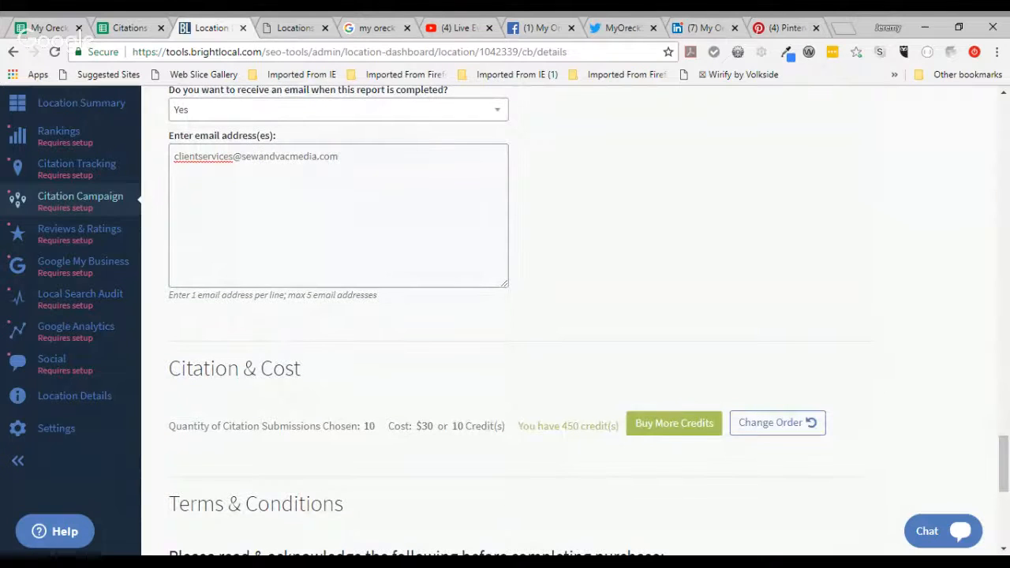
{"action": "scroll", "coordinate": [505, 315], "scroll_direction": "down", "scroll_amount": 2}
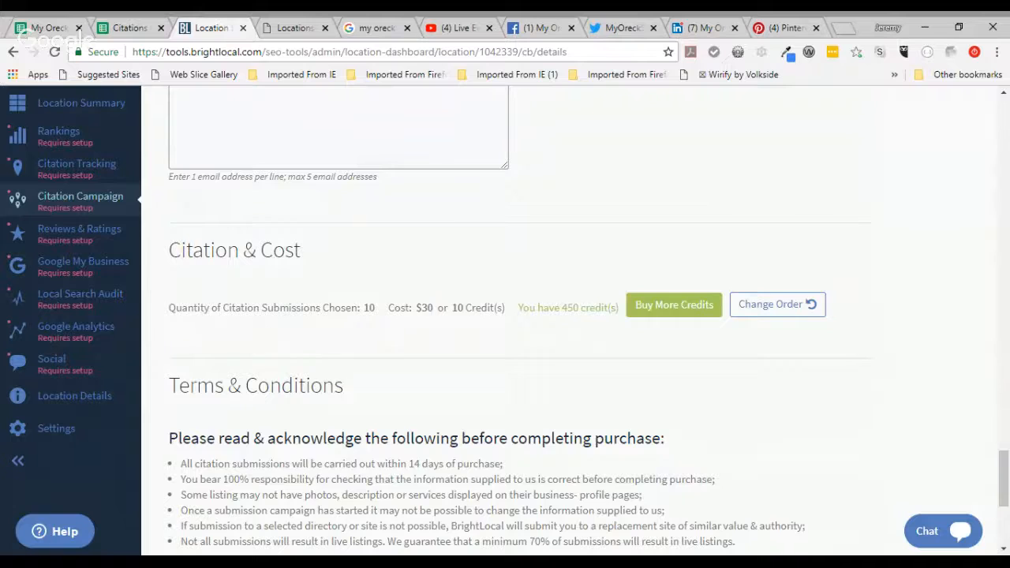
{"action": "scroll", "coordinate": [505, 316], "scroll_direction": "up", "scroll_amount": 3}
{"action": "scroll", "coordinate": [505, 315], "scroll_direction": "down", "scroll_amount": 6}
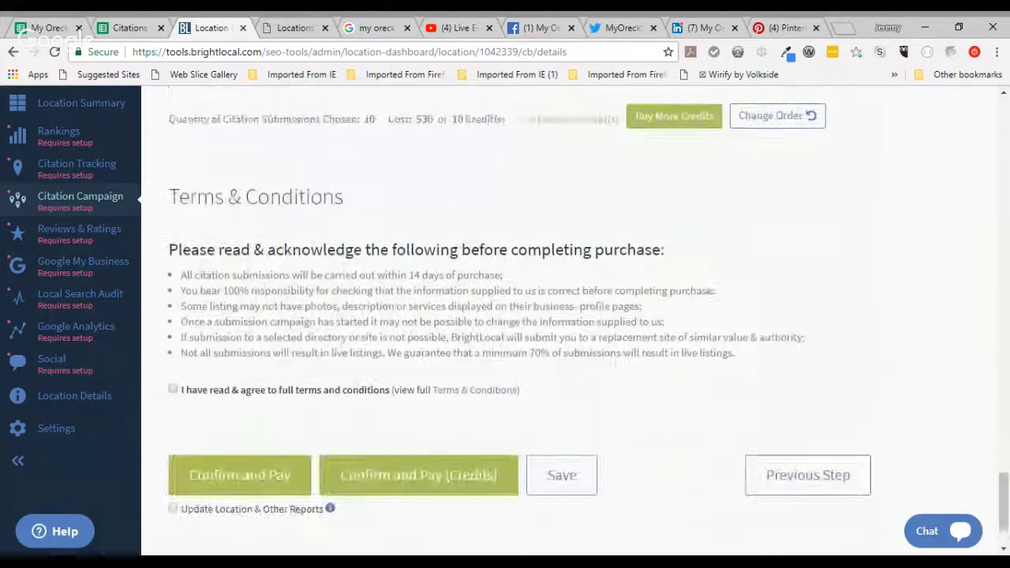
{"action": "scroll", "coordinate": [286, 348], "scroll_direction": "down", "scroll_amount": 2}
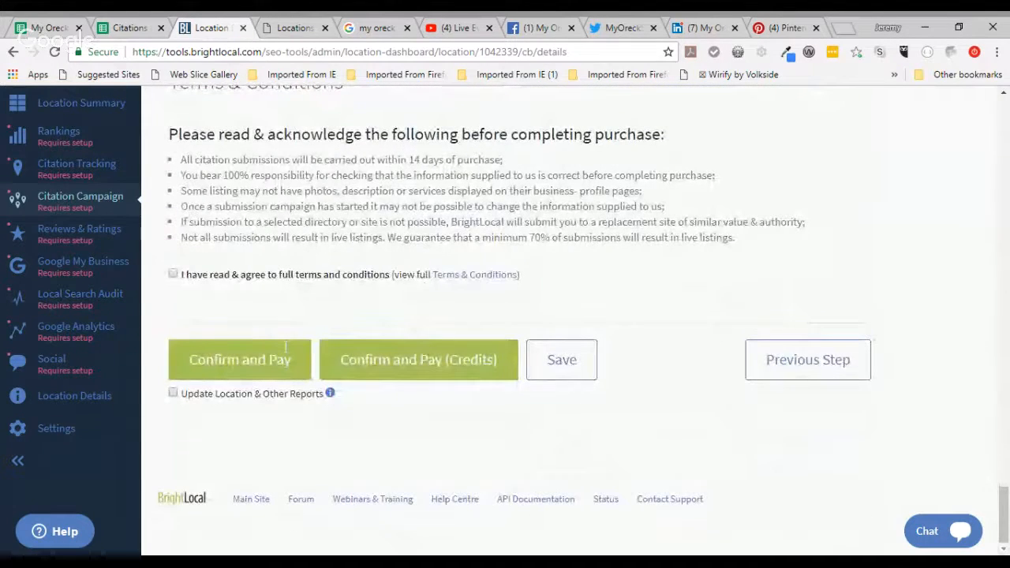
{"action": "left_click", "coordinate": [172, 274]}
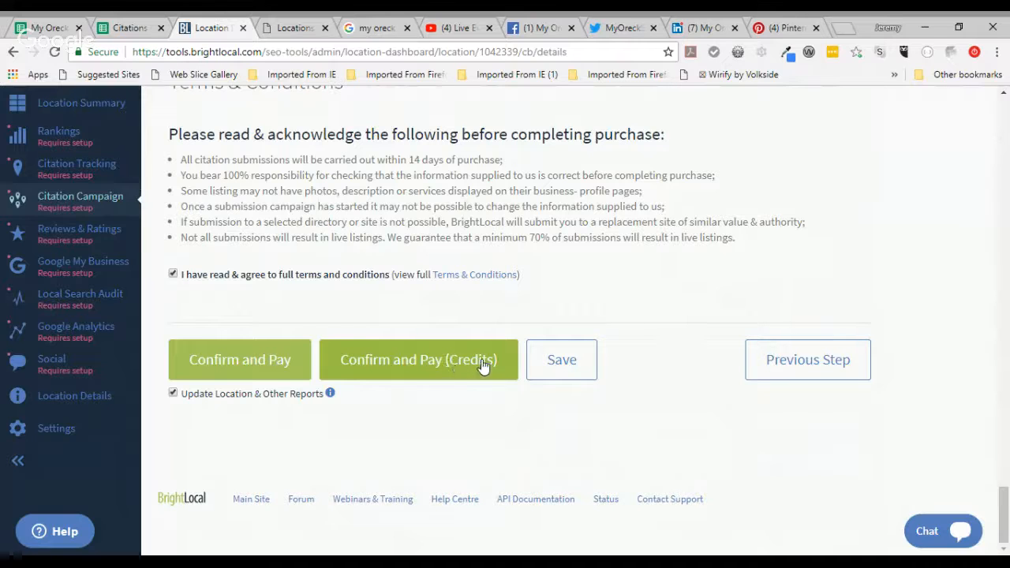
{"action": "left_click", "coordinate": [580, 364]}
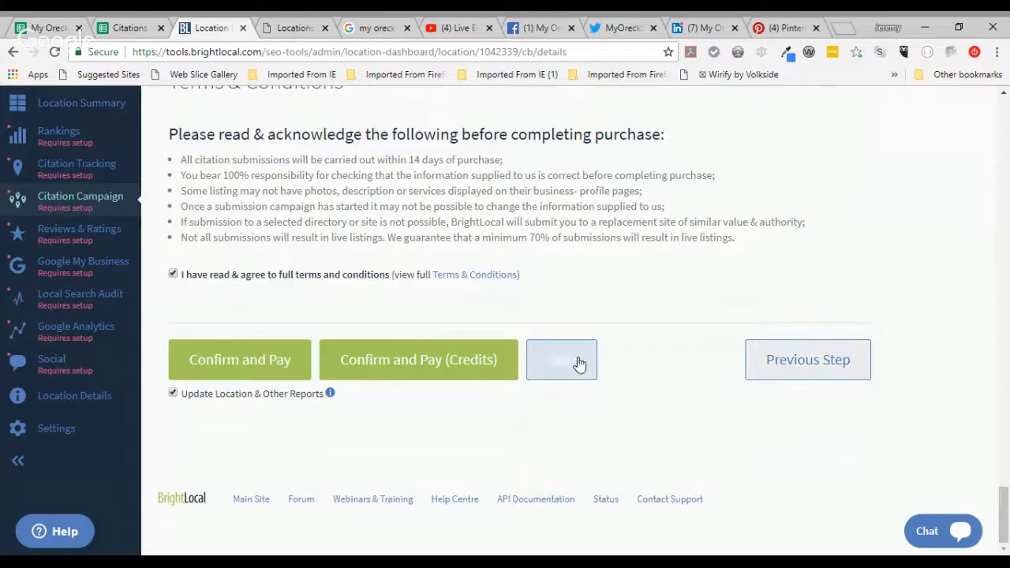
{"action": "left_click", "coordinate": [575, 374]}
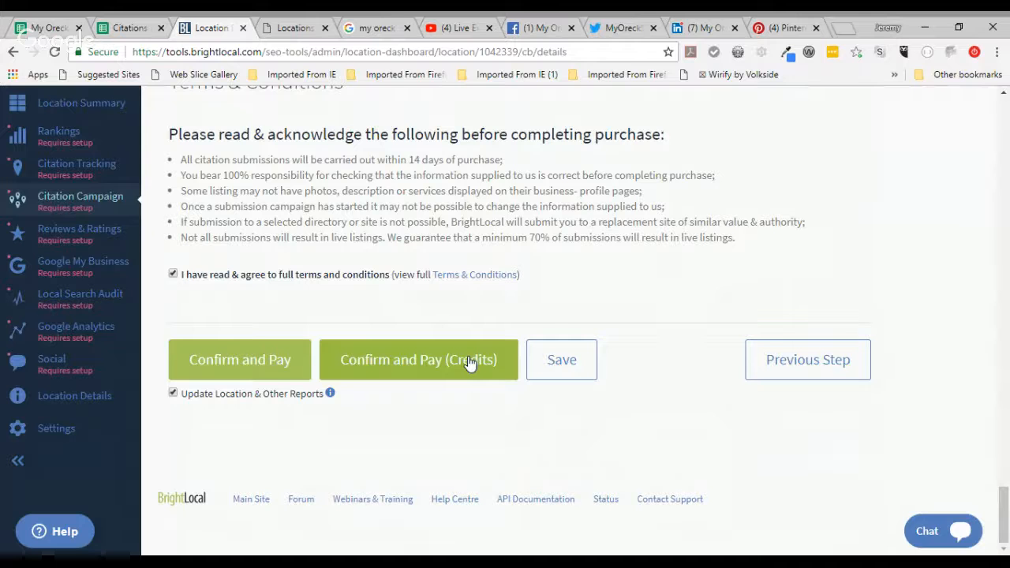
{"action": "left_click", "coordinate": [469, 362]}
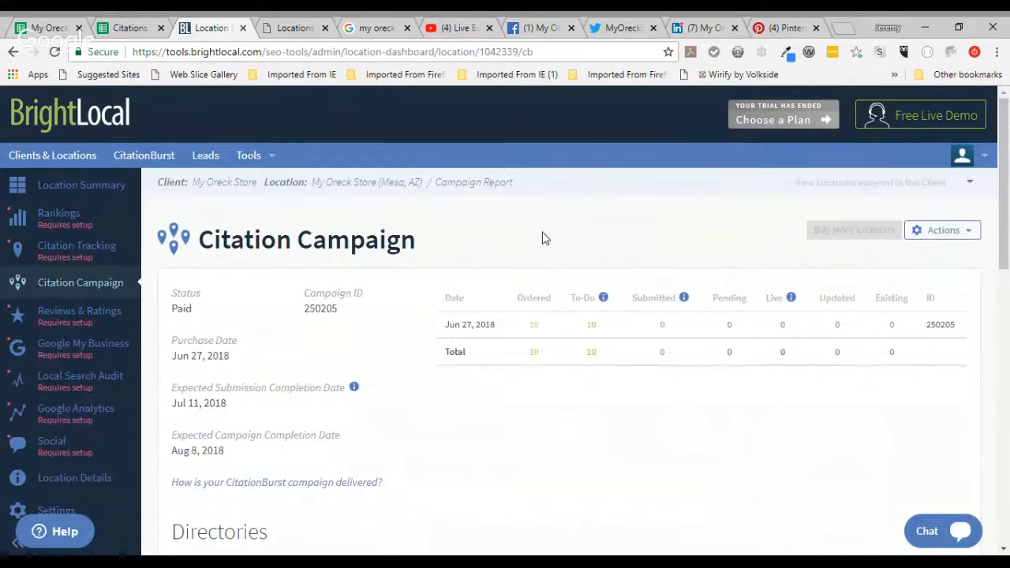
{"action": "scroll", "coordinate": [543, 238], "scroll_direction": "down", "scroll_amount": 3}
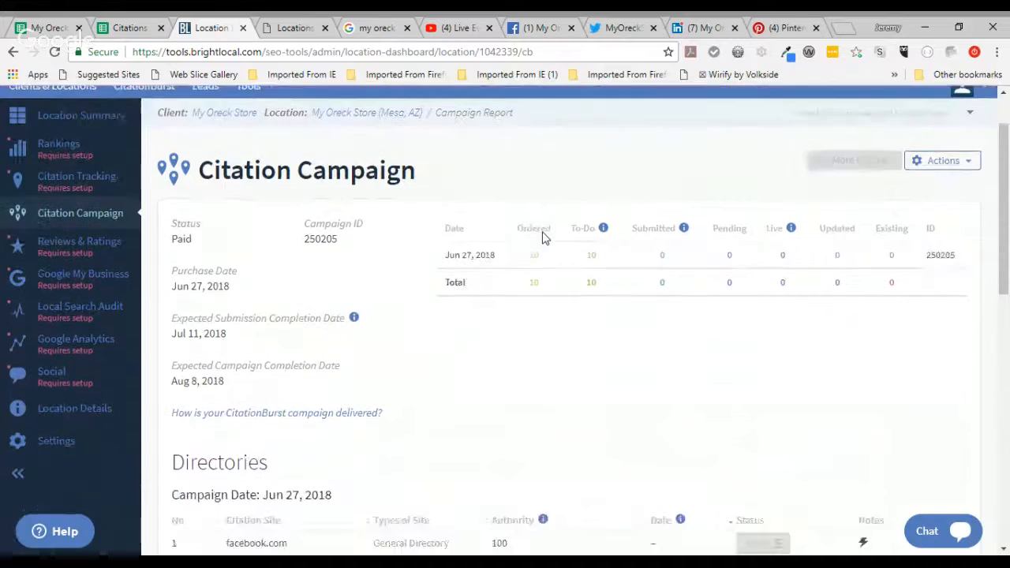
{"action": "scroll", "coordinate": [542, 235], "scroll_direction": "up", "scroll_amount": 5}
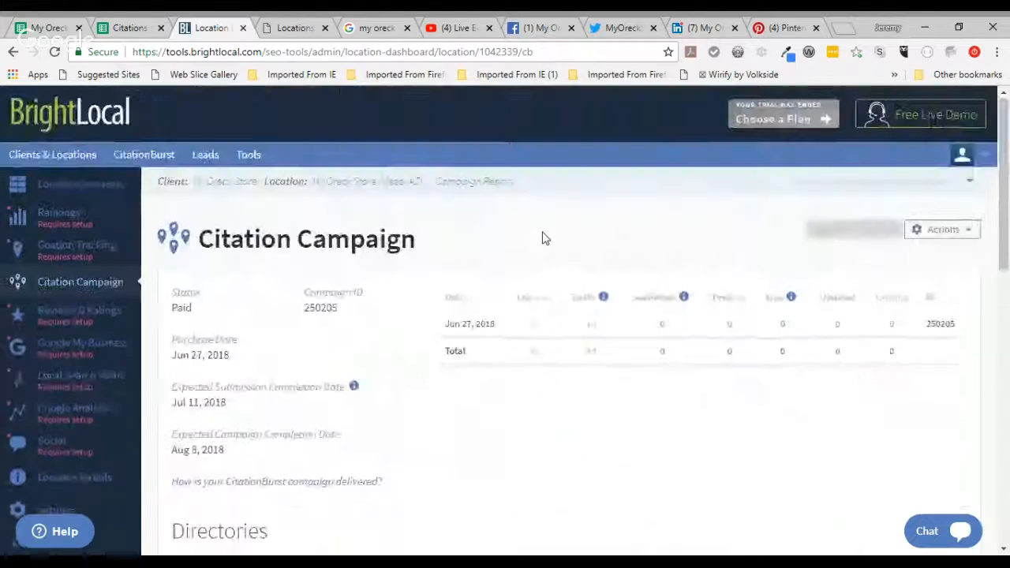